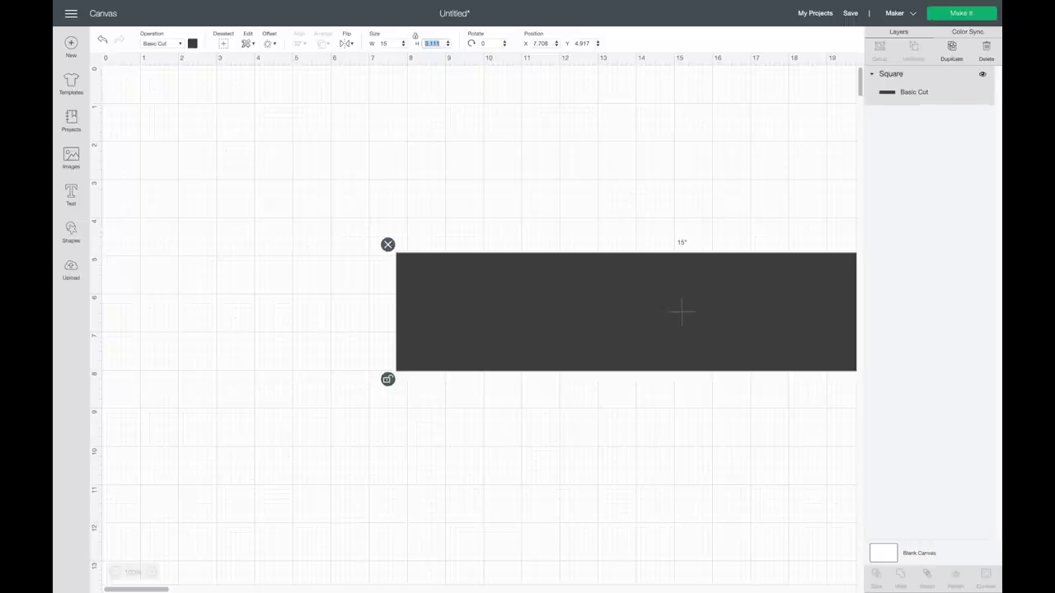
# Set the height of the 15-inch-wide square to 11 inches
pyautogui.write('11')
pyautogui.press('Return')
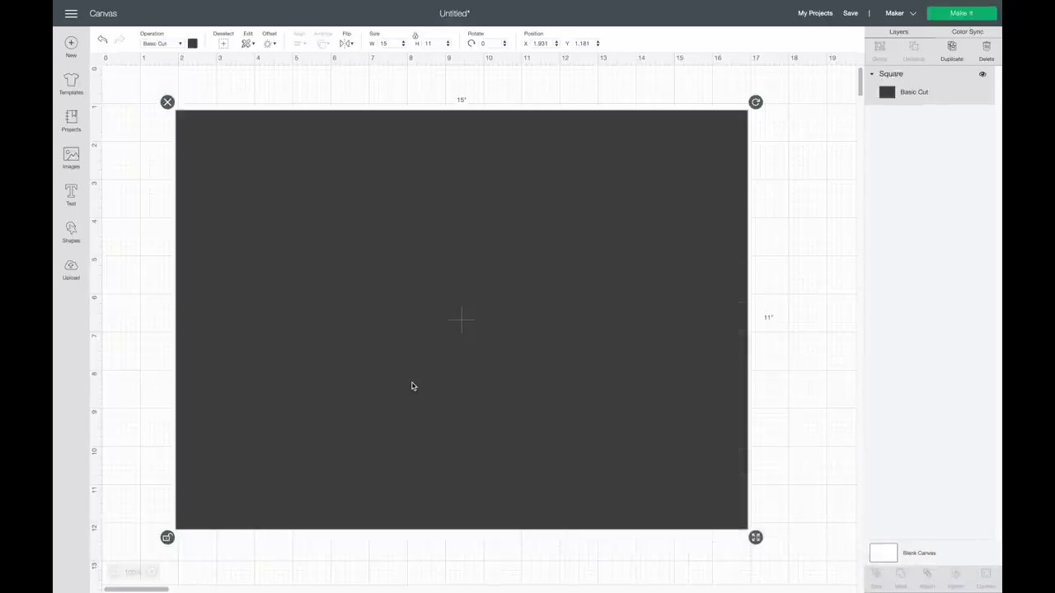
pyautogui.hscroll(2, 342, 247)
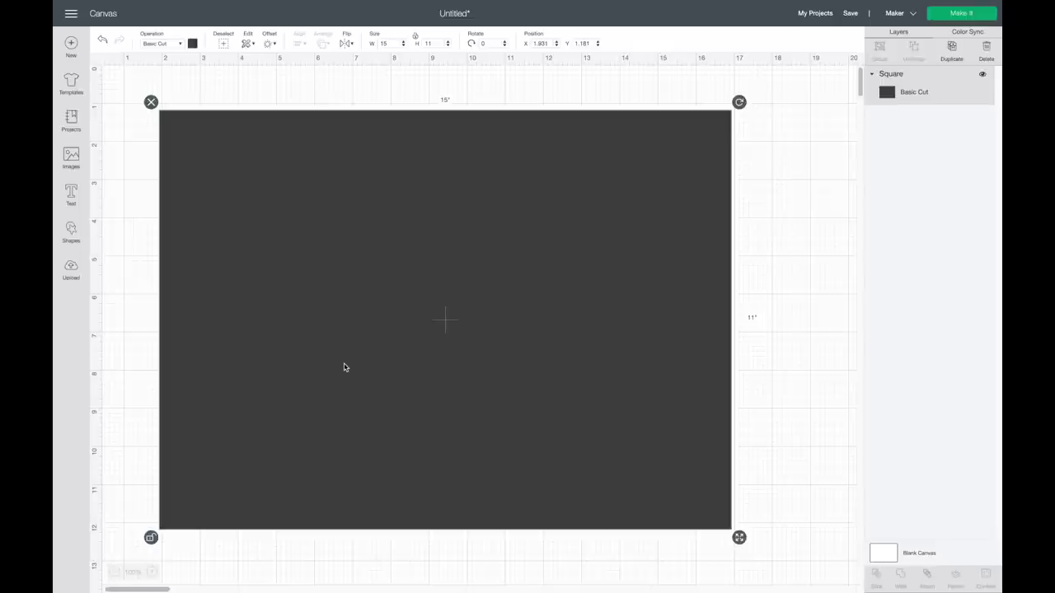
# Open IMG_2427.jpg from the Downloads folder as a new image upload
pyautogui.click(71, 271)
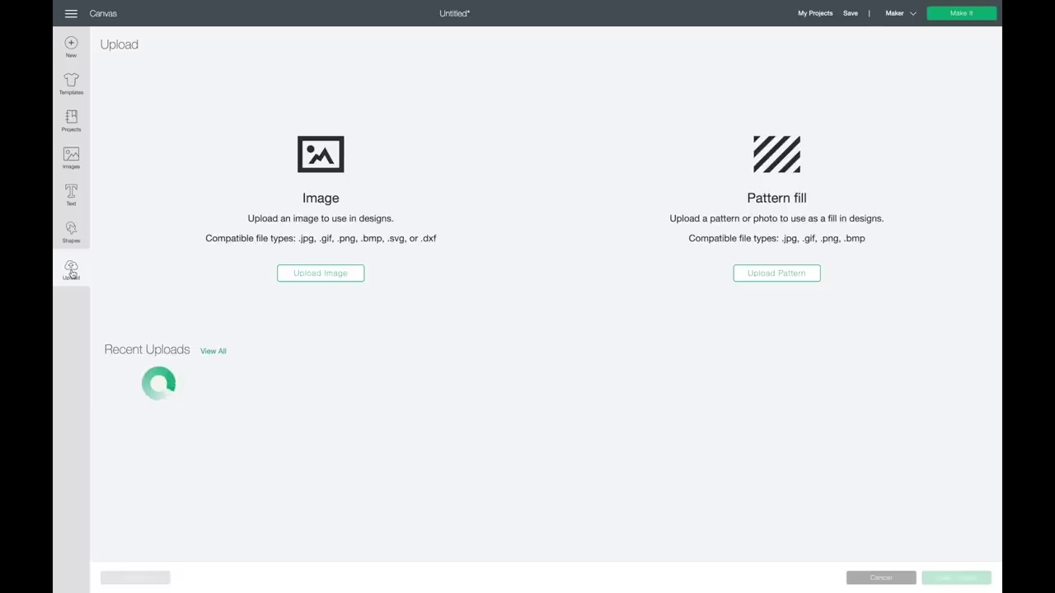
pyautogui.click(319, 273)
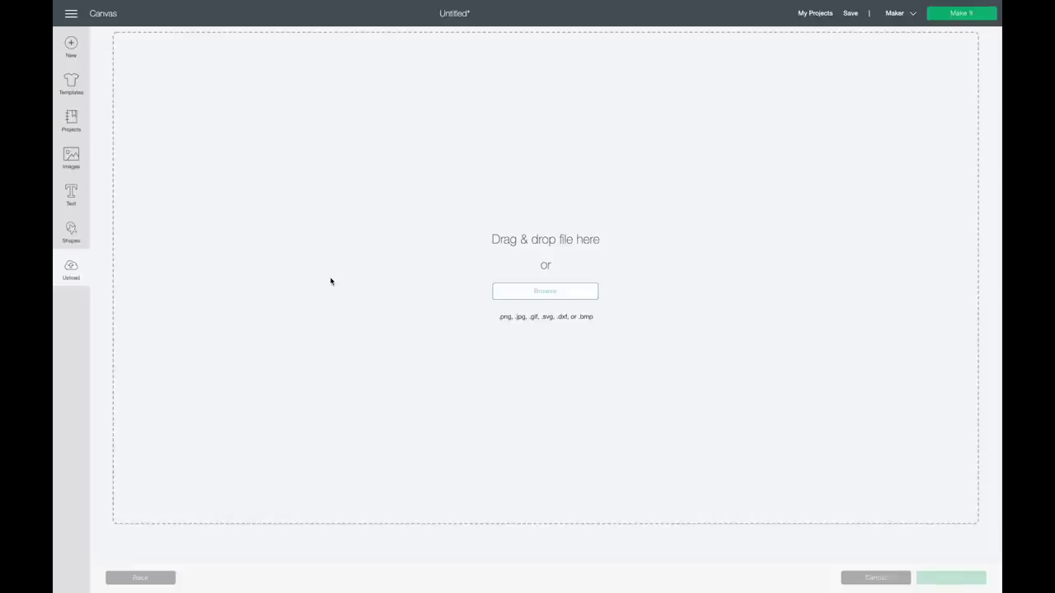
pyautogui.click(544, 291)
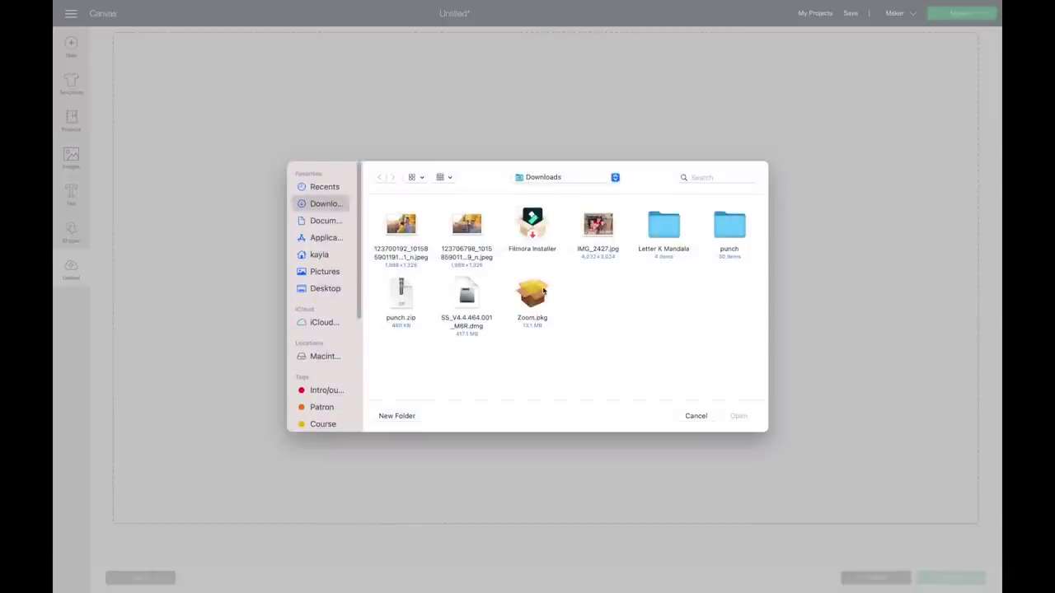
pyautogui.doubleClick(601, 233)
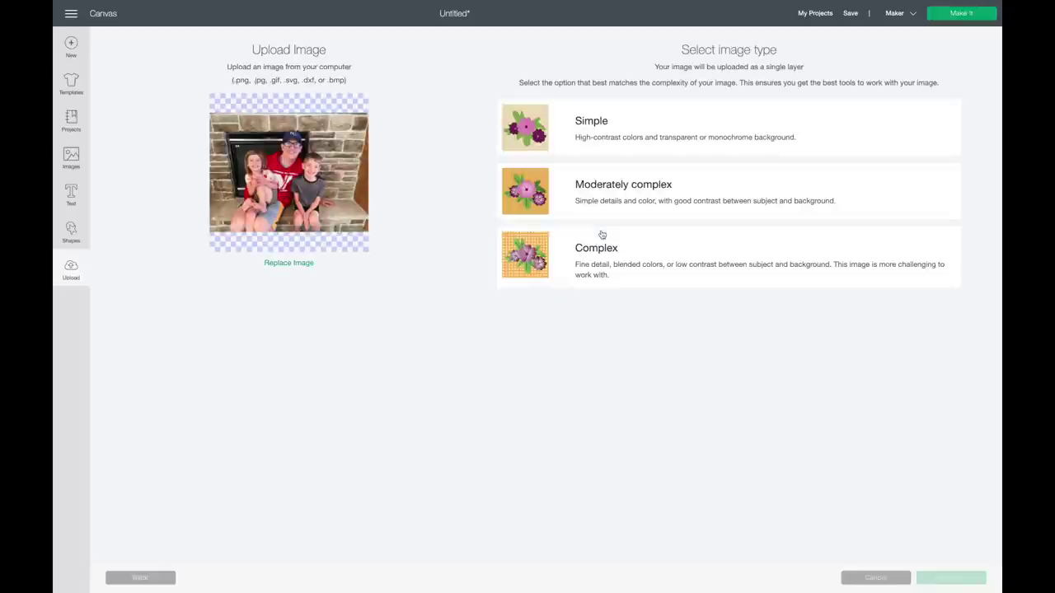
# Classify the photo as Complex, keep its background intact, and upload it as a Print Then Cut image
pyautogui.click(565, 272)
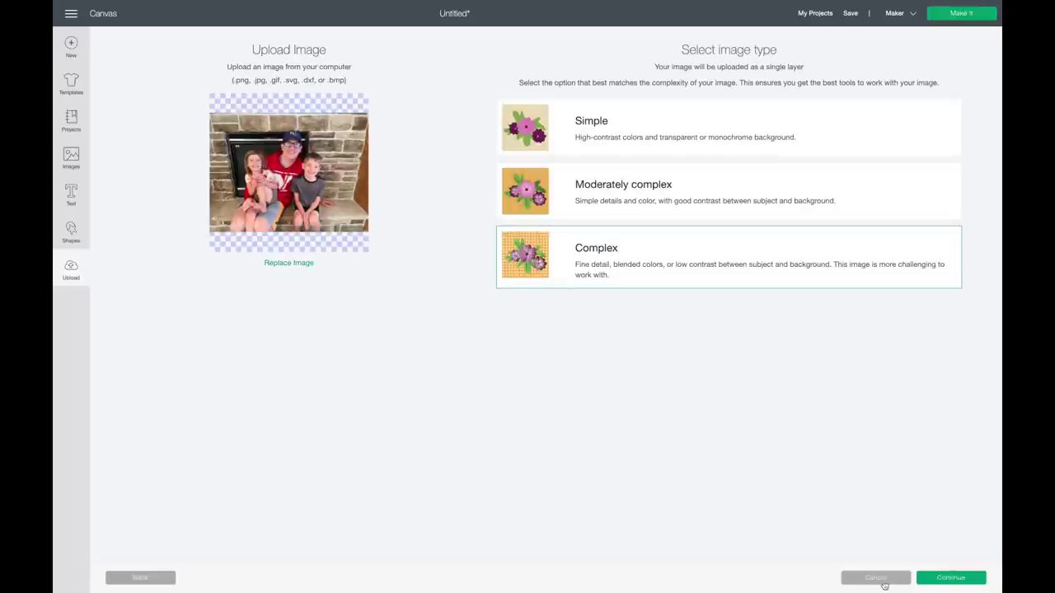
pyautogui.click(951, 578)
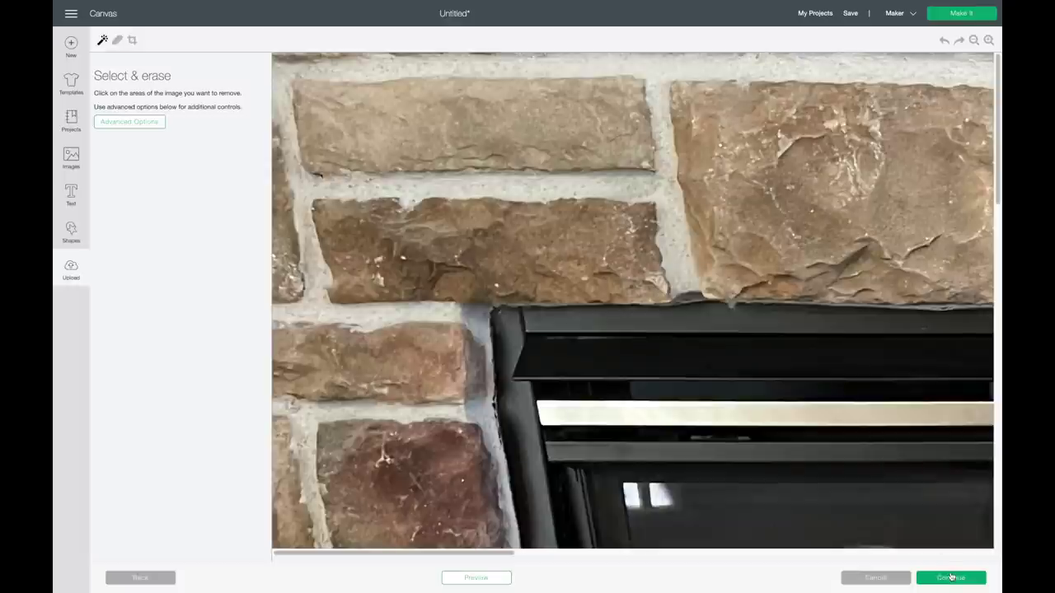
pyautogui.click(950, 578)
pyautogui.click(602, 204)
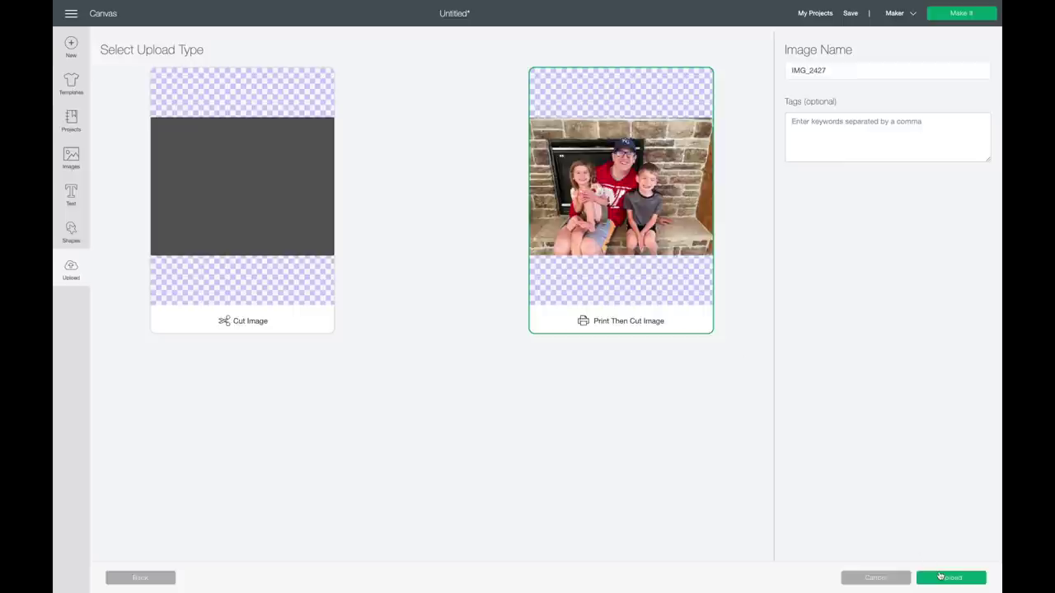
pyautogui.click(943, 576)
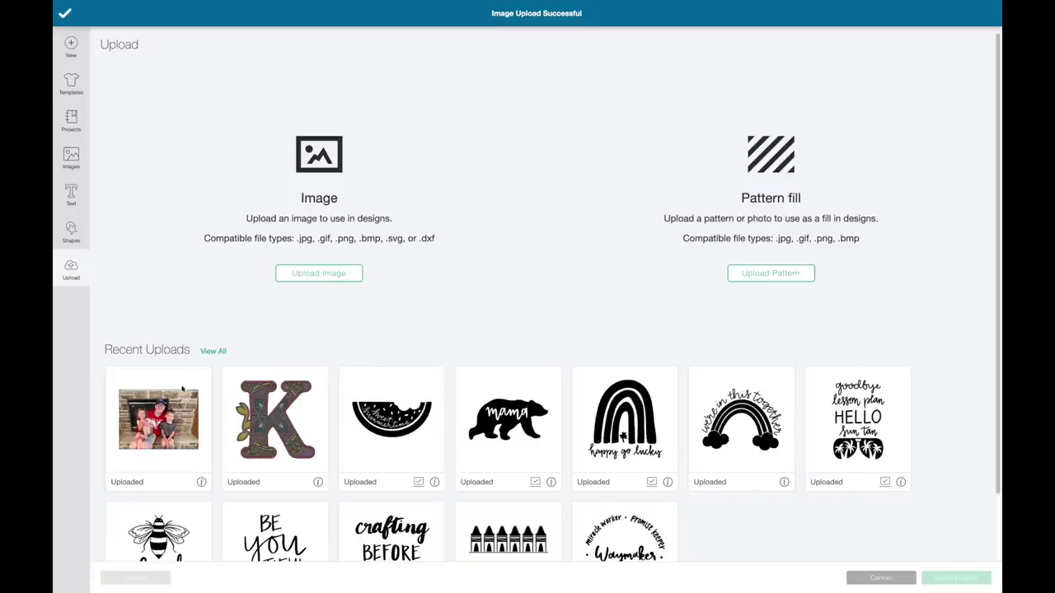
# Insert the uploaded photo onto the canvas and scale it down to about 13.7 by 10.3 inches
pyautogui.click(182, 389)
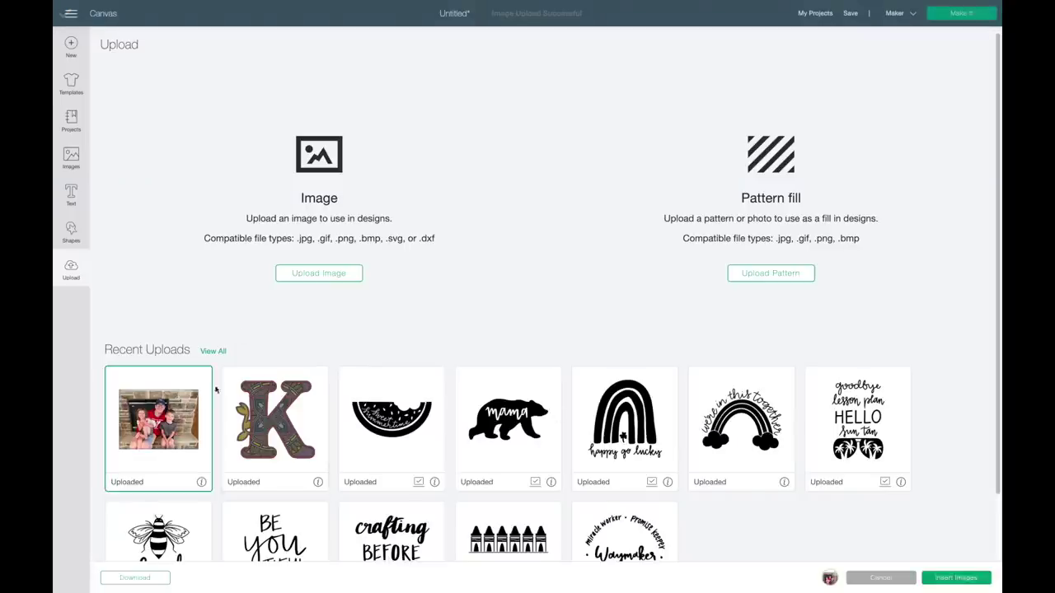
pyautogui.click(980, 577)
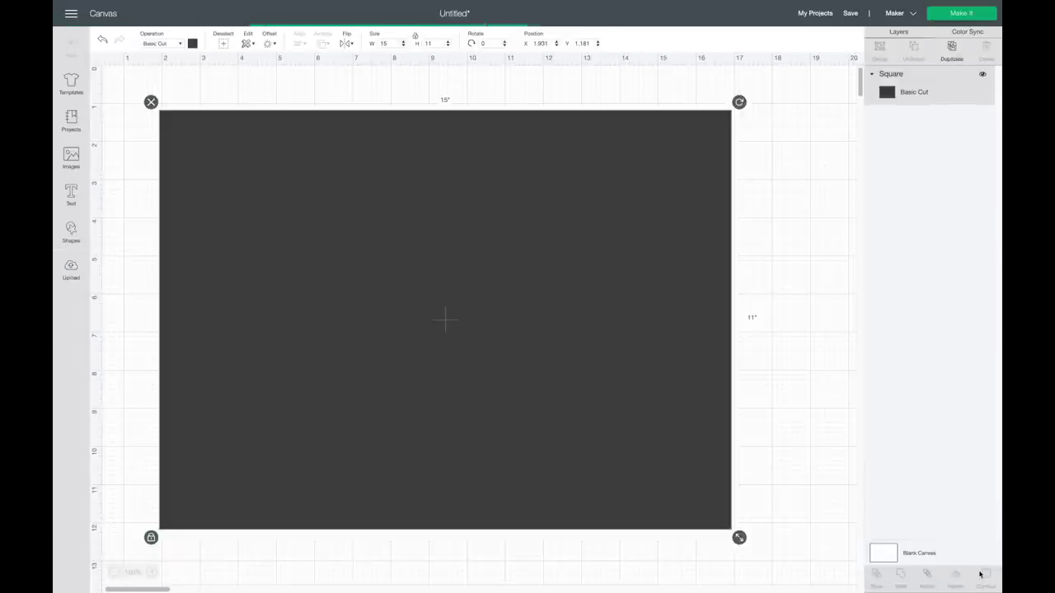
pyautogui.scroll(-10, 760, 427)
pyautogui.moveTo(793, 454); pyautogui.dragTo(409, 165)
pyautogui.scroll(3, 297, 172)
pyautogui.scroll(5, 298, 172)
pyautogui.hscroll(-5, 298, 172)
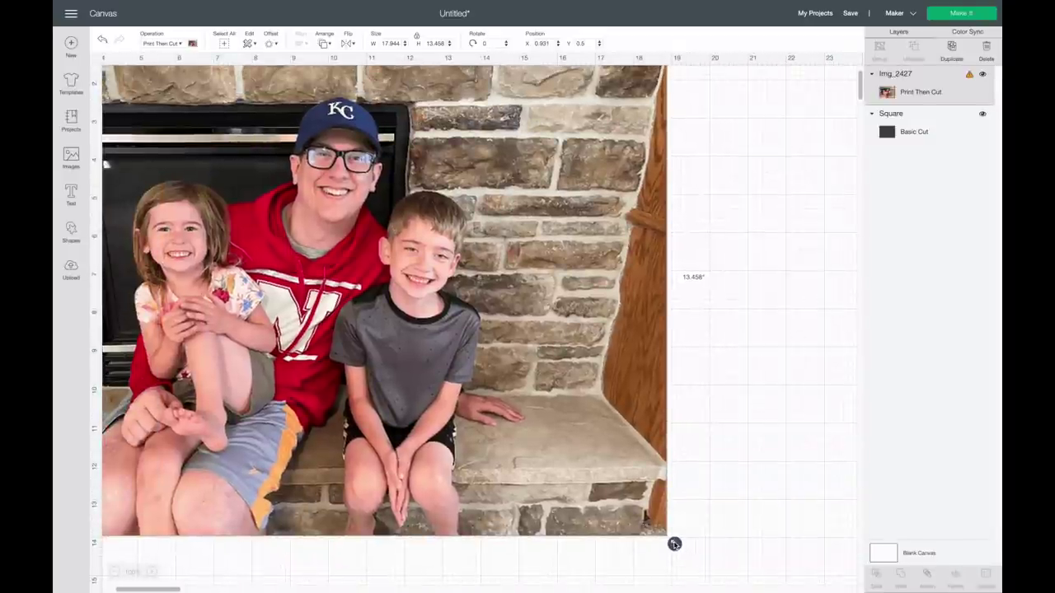
pyautogui.moveTo(674, 545); pyautogui.dragTo(492, 422)
pyautogui.scroll(1, 304, 331)
pyautogui.hscroll(-3, 303, 332)
pyautogui.scroll(-1, 303, 330)
pyautogui.hscroll(-2, 303, 329)
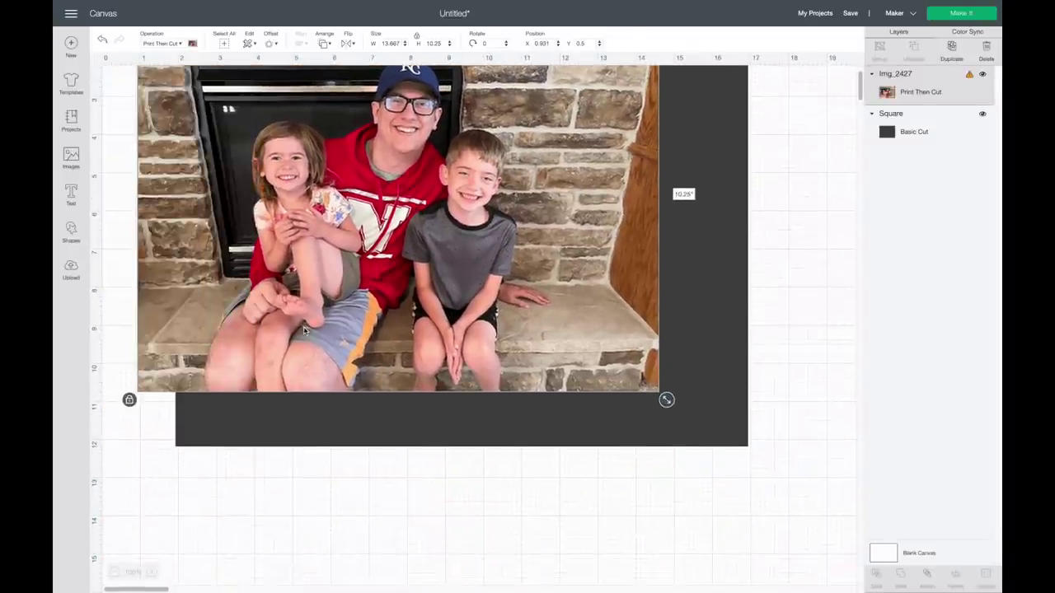
# Move the photo below the dark rectangle and enlarge it to about 14.5 by 10.9 inches
pyautogui.moveTo(303, 330); pyautogui.dragTo(288, 581)
pyautogui.scroll(-5, 418, 503)
pyautogui.moveTo(399, 280); pyautogui.dragTo(451, 470)
pyautogui.scroll(-4, 451, 470)
pyautogui.moveTo(704, 456); pyautogui.dragTo(736, 497)
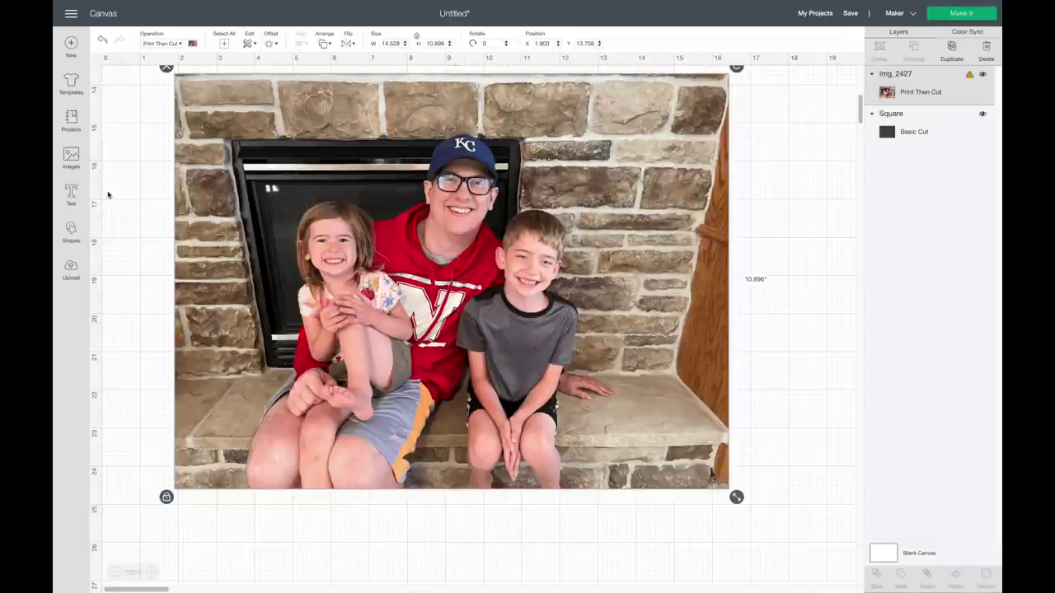
# Start a new text object, preview the Impact font for it, and choose the Punch font
pyautogui.click(71, 198)
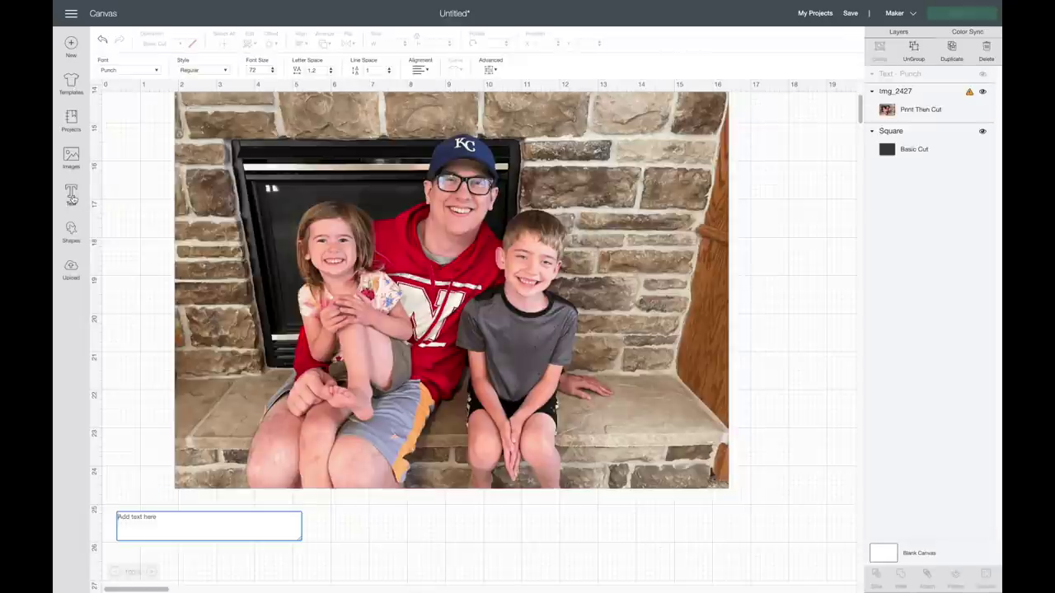
pyautogui.click(124, 74)
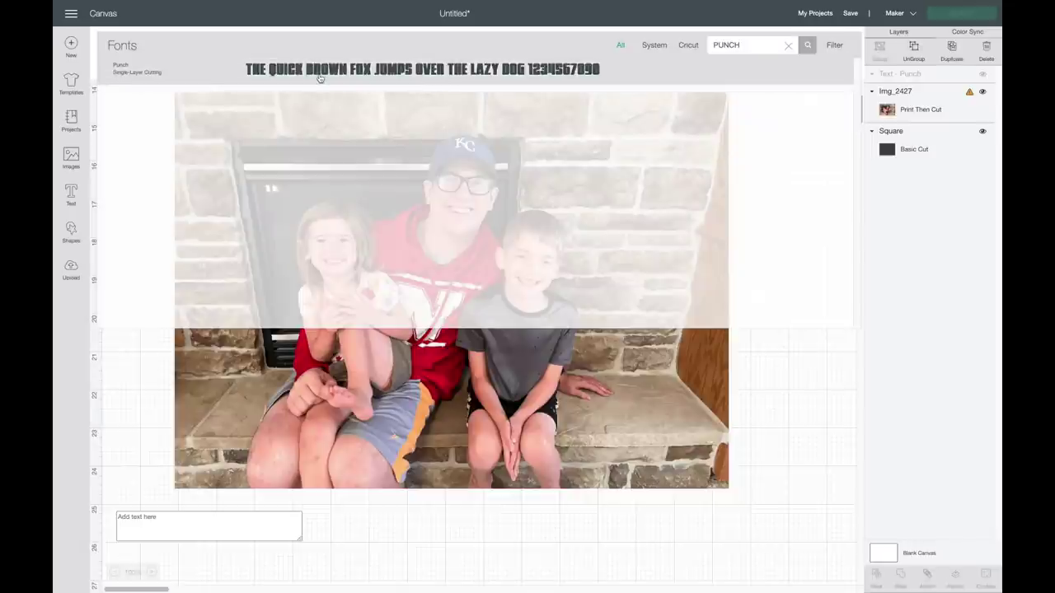
pyautogui.doubleClick(733, 47)
pyautogui.write('IMPACT')
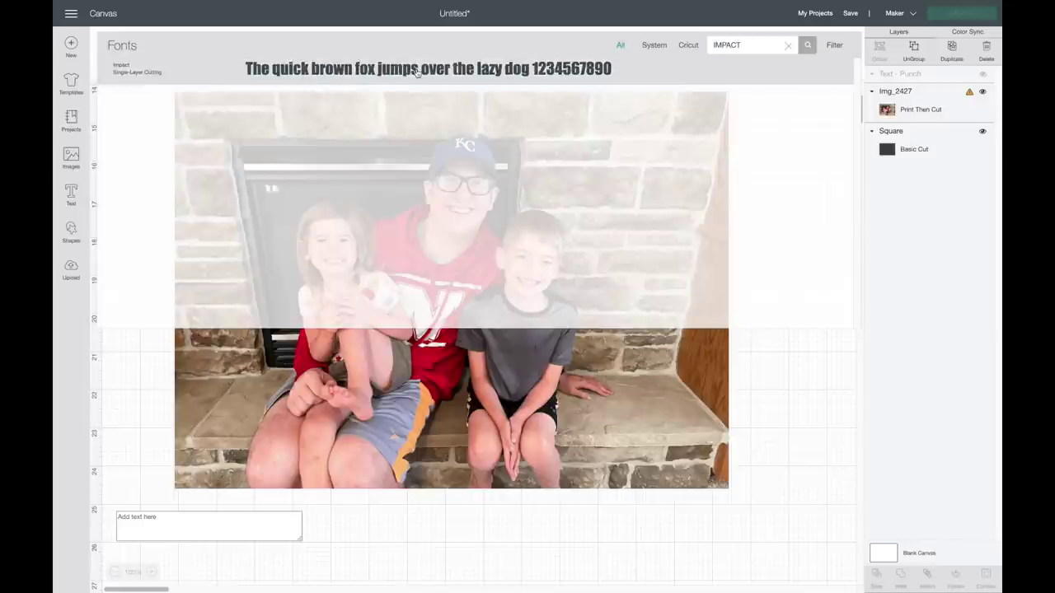
pyautogui.doubleClick(759, 42)
pyautogui.write('PUNCH')
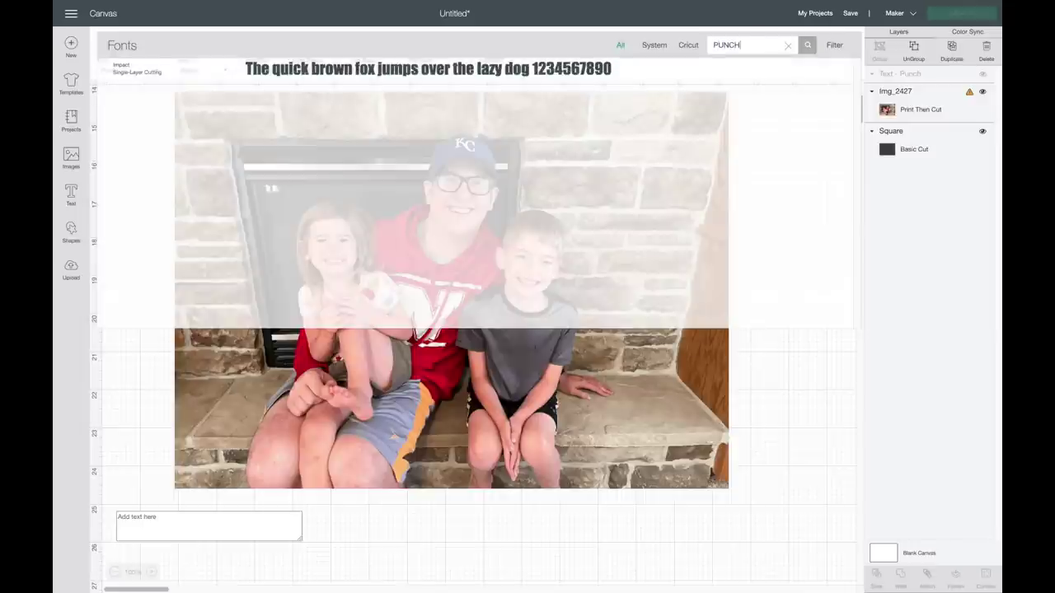
pyautogui.click(557, 73)
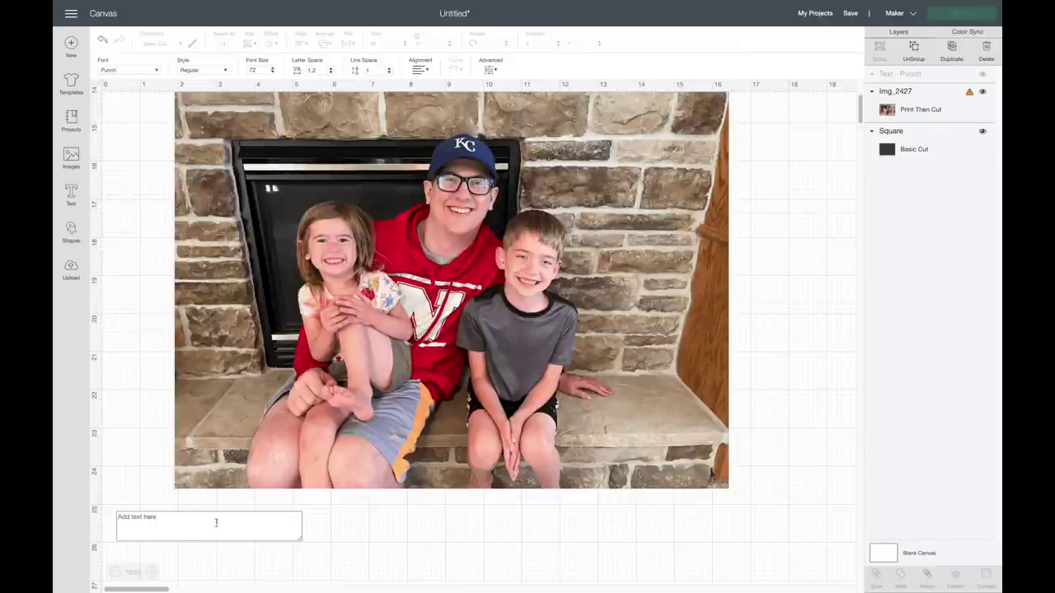
# Enter the text "DAD" and place it on the empty canvas below the photo
pyautogui.click(146, 517)
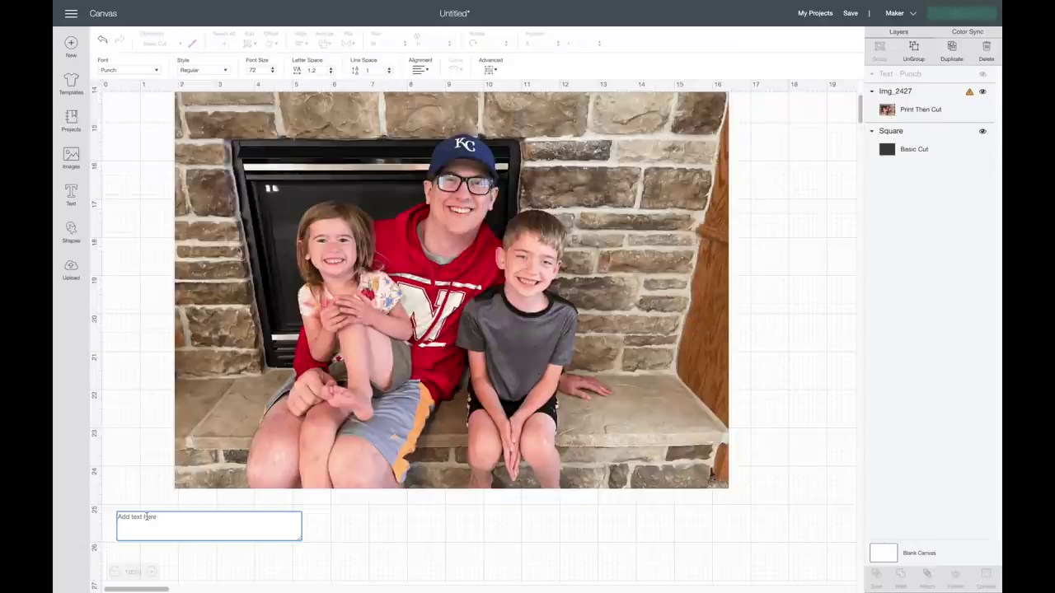
pyautogui.write('DAD')
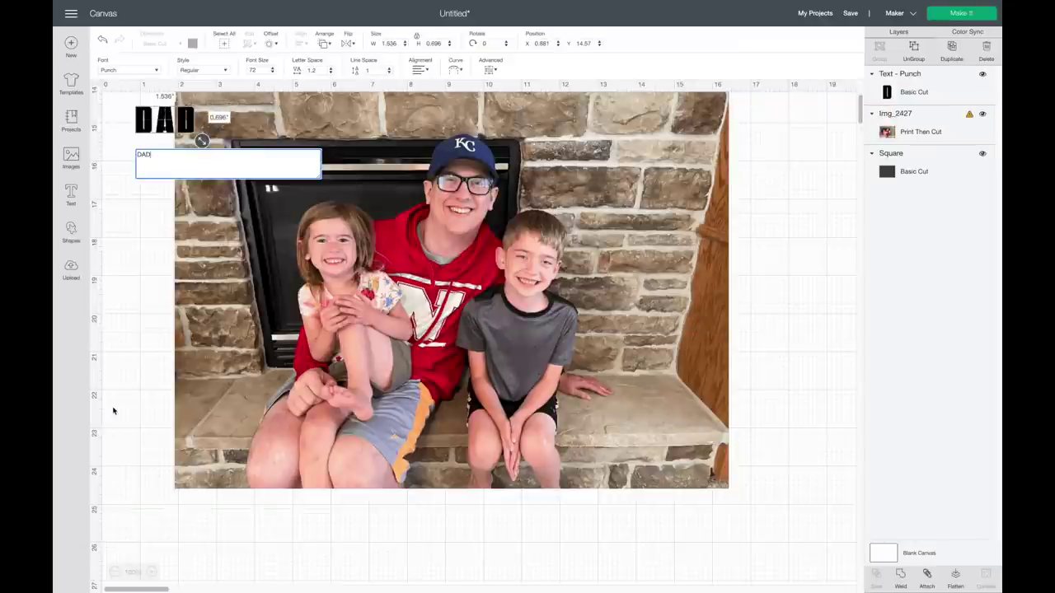
pyautogui.click(129, 243)
pyautogui.moveTo(159, 119); pyautogui.dragTo(410, 551)
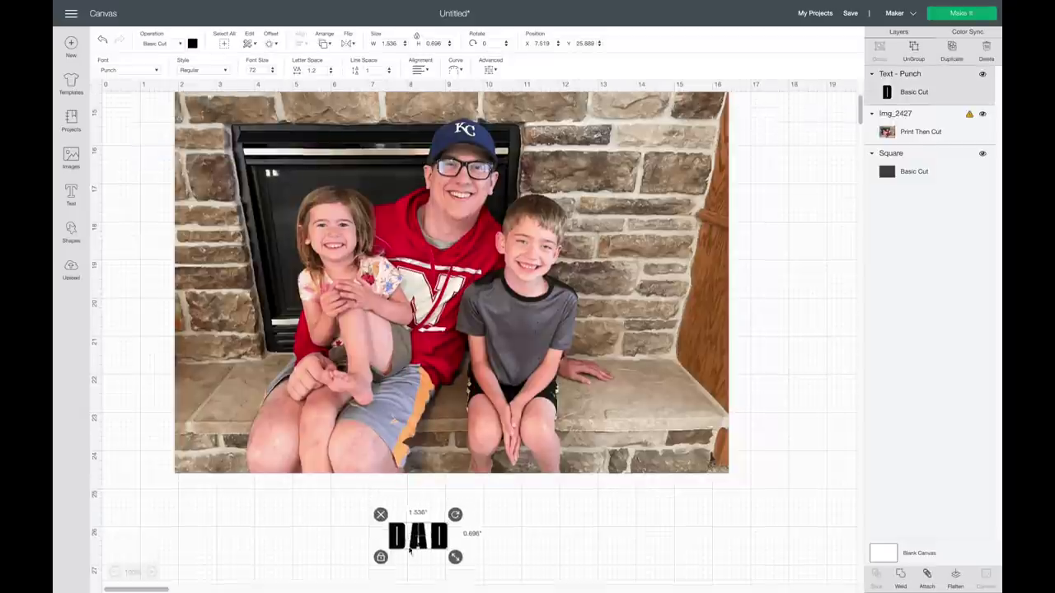
# Enlarge the DAD text to about 11 by 5 inches and center it roughly below the photo
pyautogui.scroll(-5, 409, 551)
pyautogui.moveTo(454, 313); pyautogui.dragTo(583, 467)
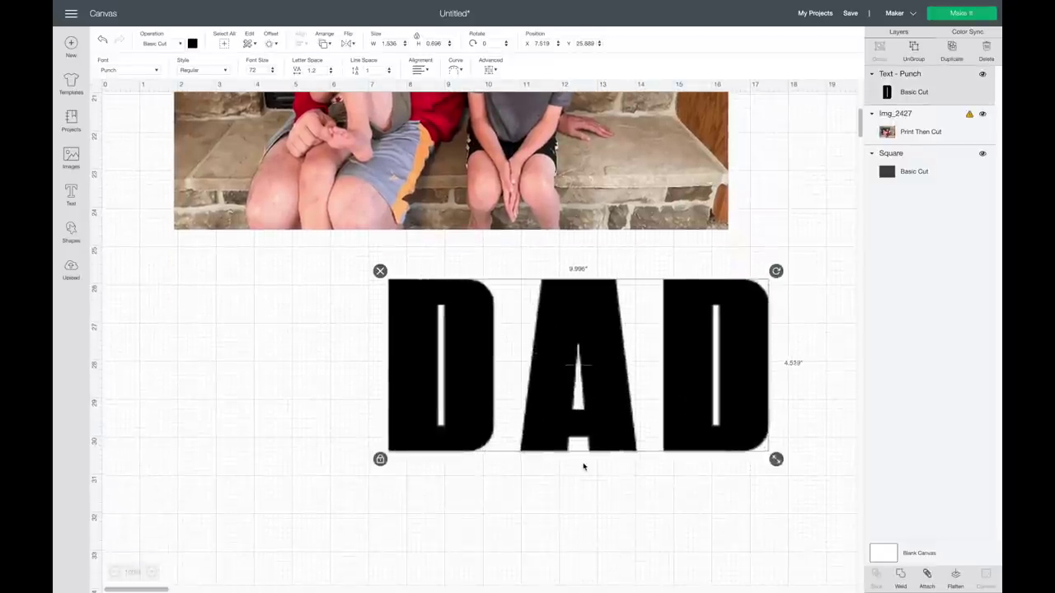
pyautogui.moveTo(690, 391); pyautogui.dragTo(492, 408)
pyautogui.moveTo(577, 480); pyautogui.dragTo(677, 471)
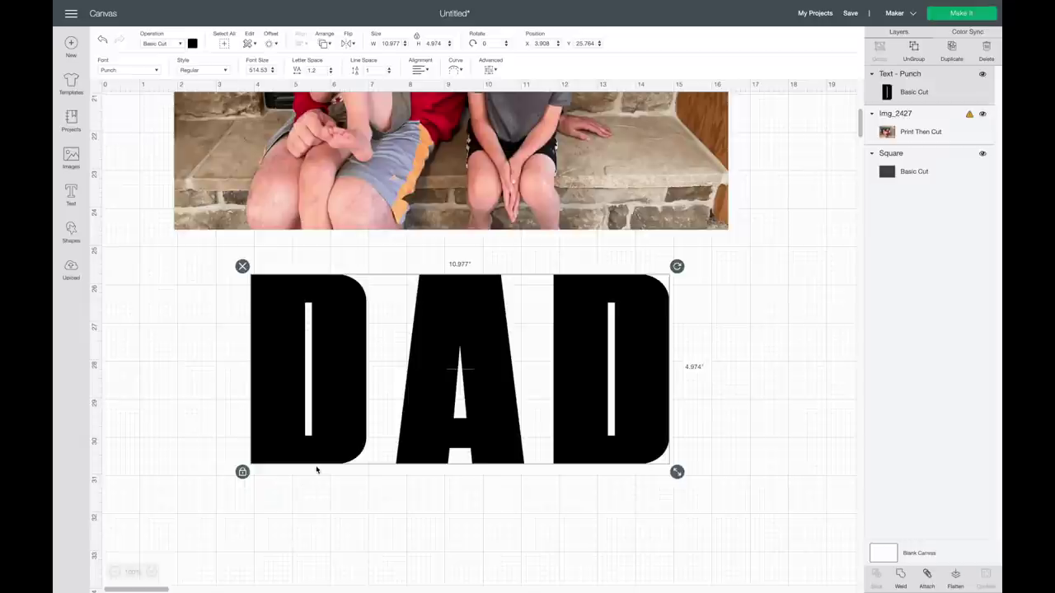
# Reduce the letter spacing of the DAD text to 0.1
pyautogui.scroll(3, 316, 470)
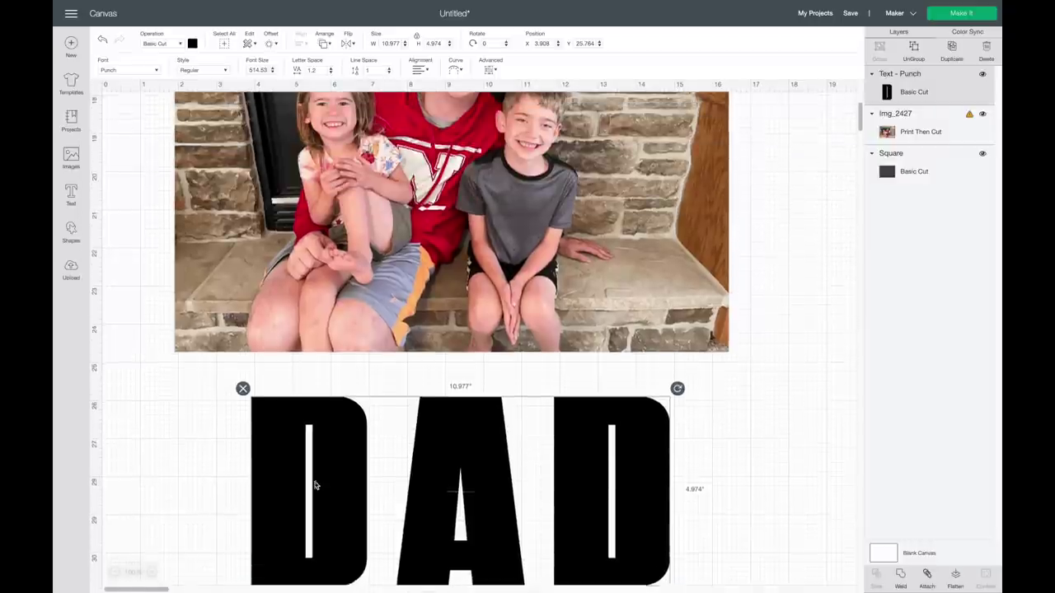
pyautogui.scroll(-5, 396, 426)
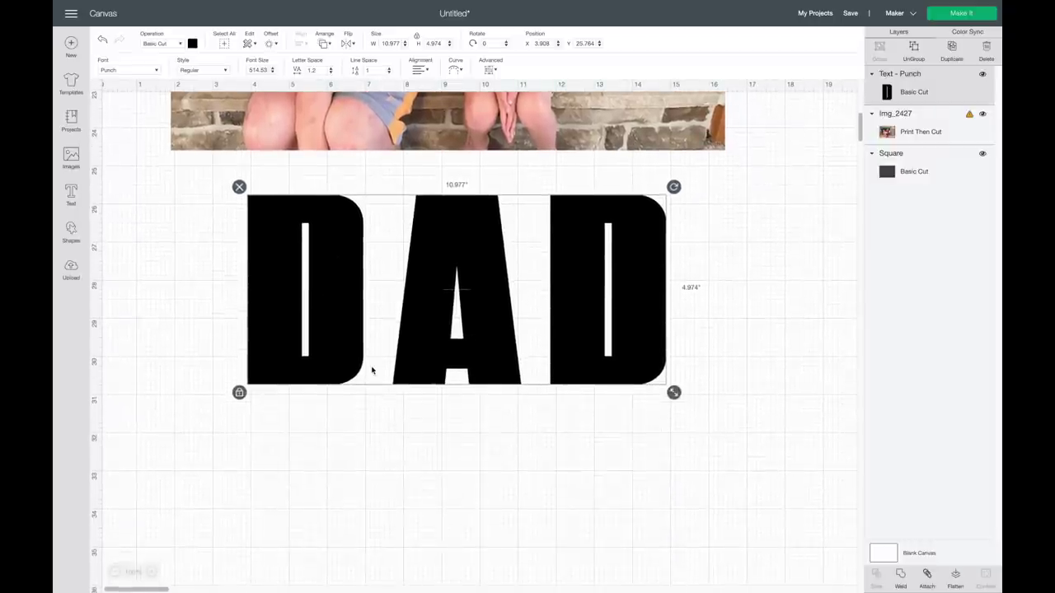
pyautogui.click(330, 72)
pyautogui.click(330, 73)
pyautogui.click(331, 73)
pyautogui.click(330, 72)
pyautogui.click(330, 72)
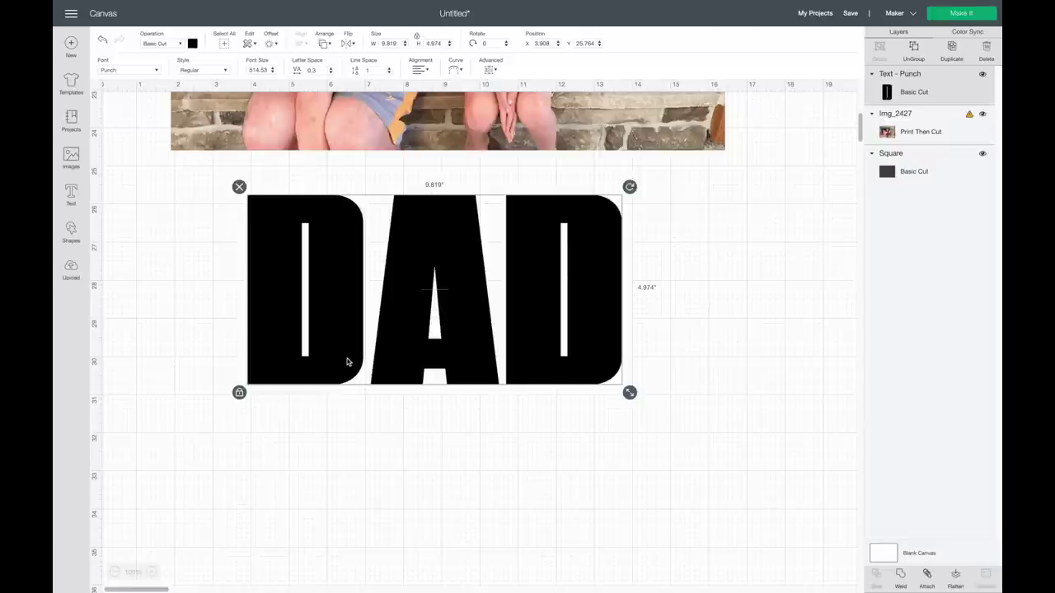
pyautogui.click(330, 73)
pyautogui.click(331, 73)
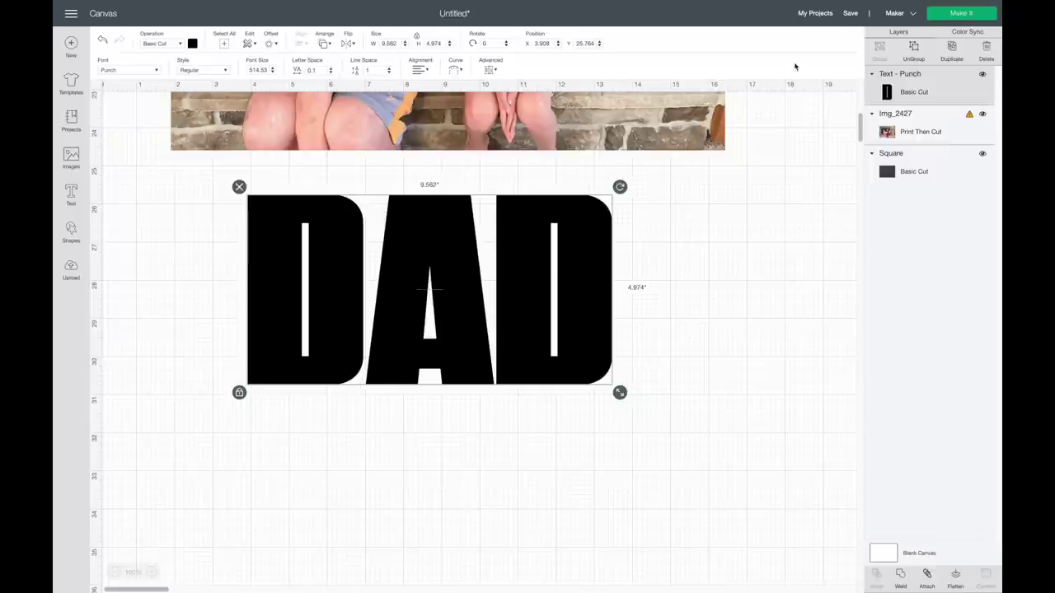
# Ungroup the DAD text into letters and shift the first D slightly closer to the A
pyautogui.click(913, 51)
pyautogui.moveTo(337, 267); pyautogui.dragTo(341, 269)
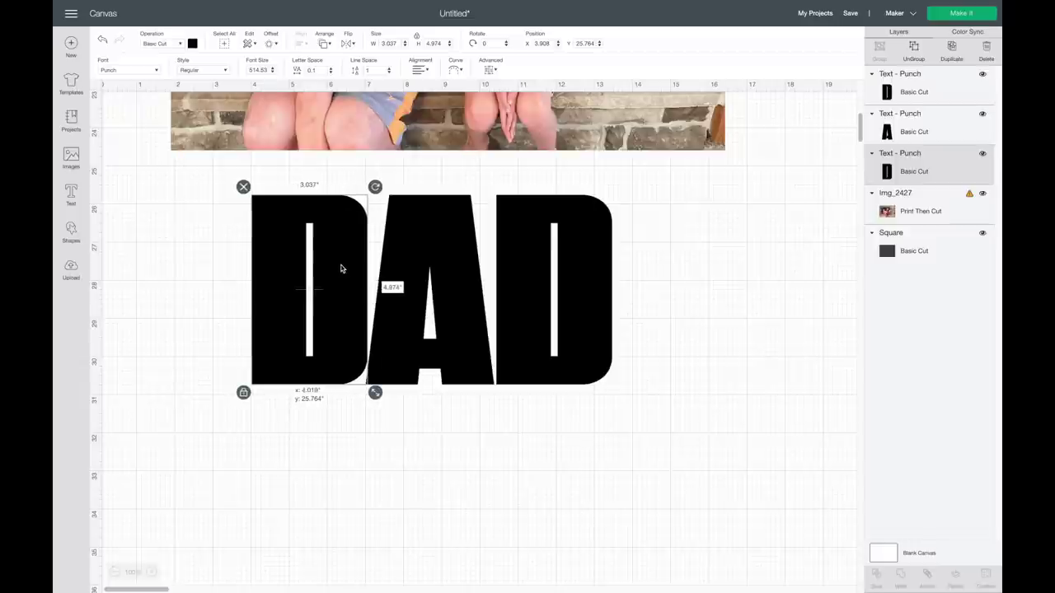
pyautogui.moveTo(341, 269); pyautogui.dragTo(341, 268)
# Select all three letters of DAD and group them
pyautogui.click(617, 433)
pyautogui.moveTo(650, 428); pyautogui.dragTo(175, 276)
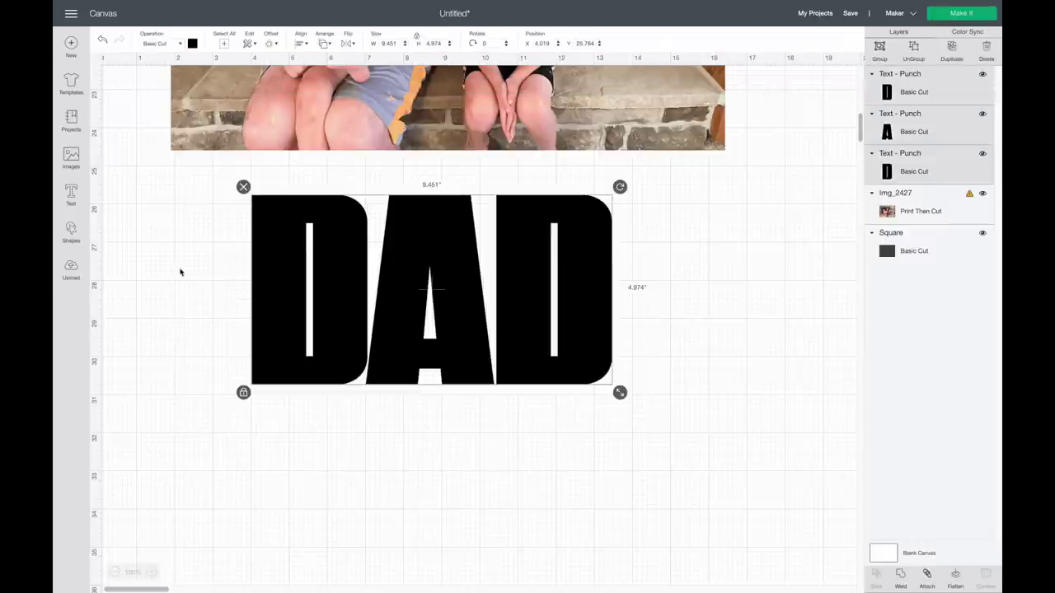
pyautogui.click(886, 55)
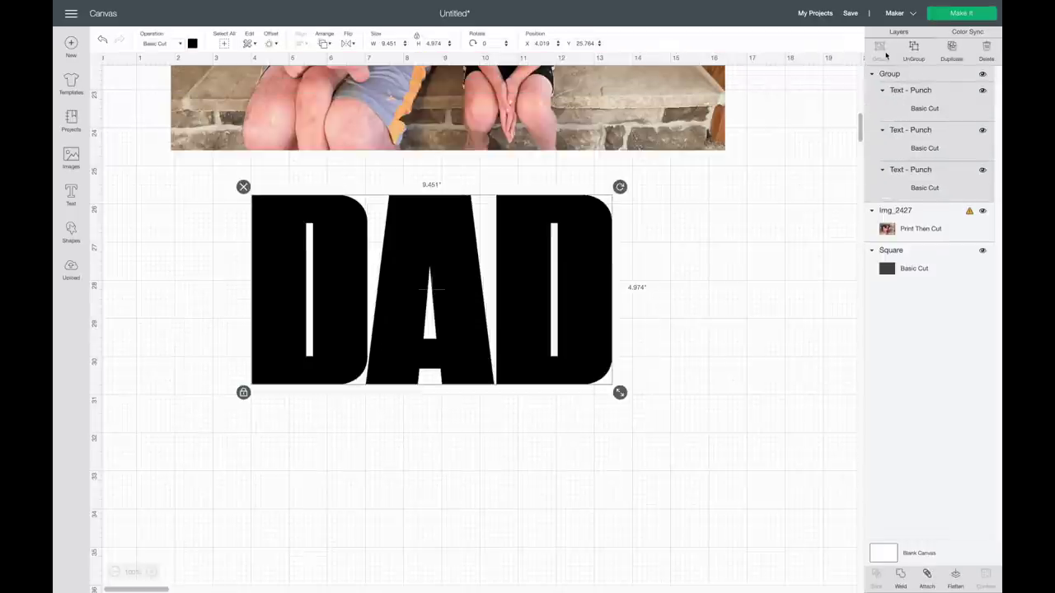
# Position the grouped DAD letters over the people in the photo and enlarge them to about 10.2 by 5.4 inches
pyautogui.scroll(5, 577, 252)
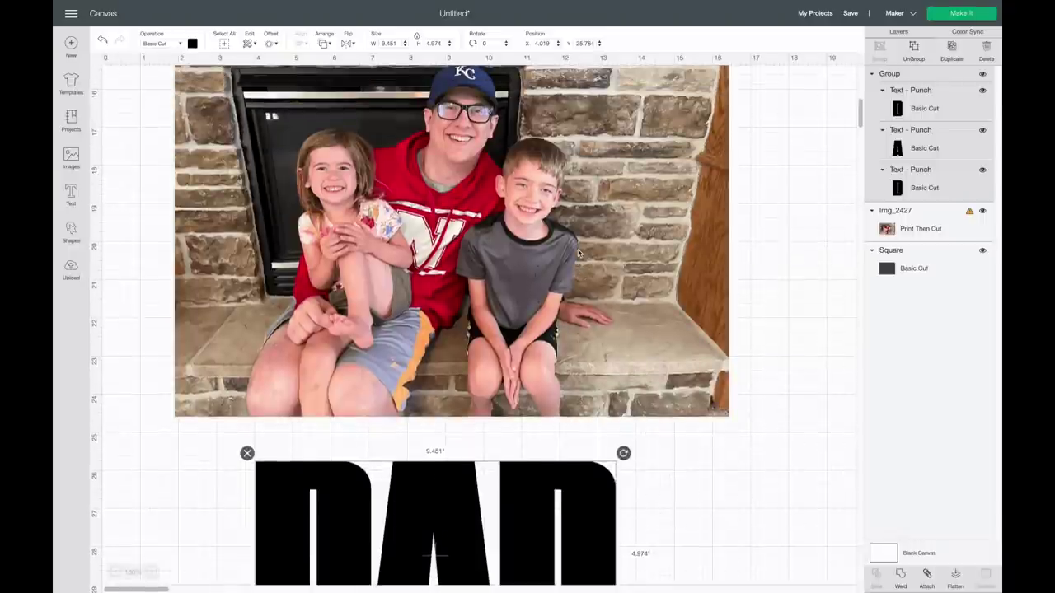
pyautogui.moveTo(466, 523); pyautogui.dragTo(483, 165)
pyautogui.scroll(3, 485, 167)
pyautogui.scroll(1, 487, 168)
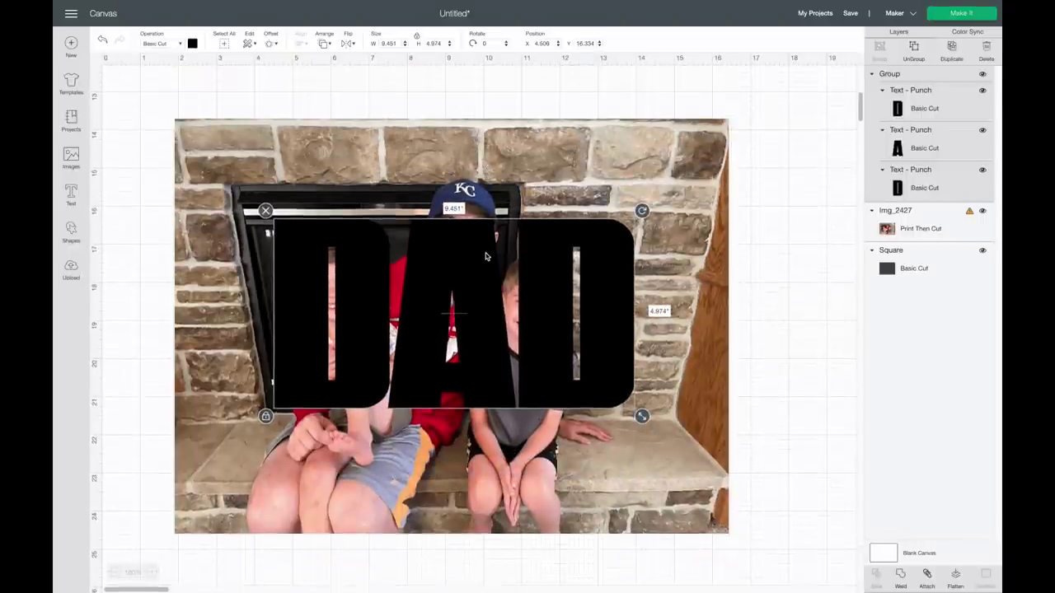
pyautogui.moveTo(469, 267); pyautogui.dragTo(475, 237)
pyautogui.moveTo(631, 380)
pyautogui.mouseDown()
pyautogui.moveTo(635, 388)
pyautogui.moveTo(619, 372)
pyautogui.moveTo(642, 390)
pyautogui.mouseUp()
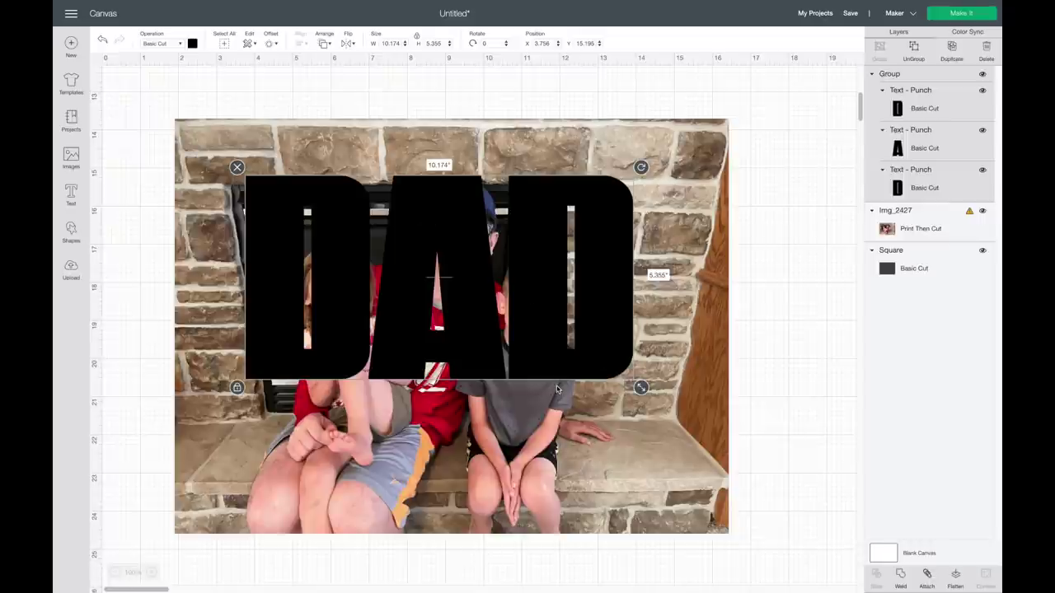
pyautogui.click(796, 265)
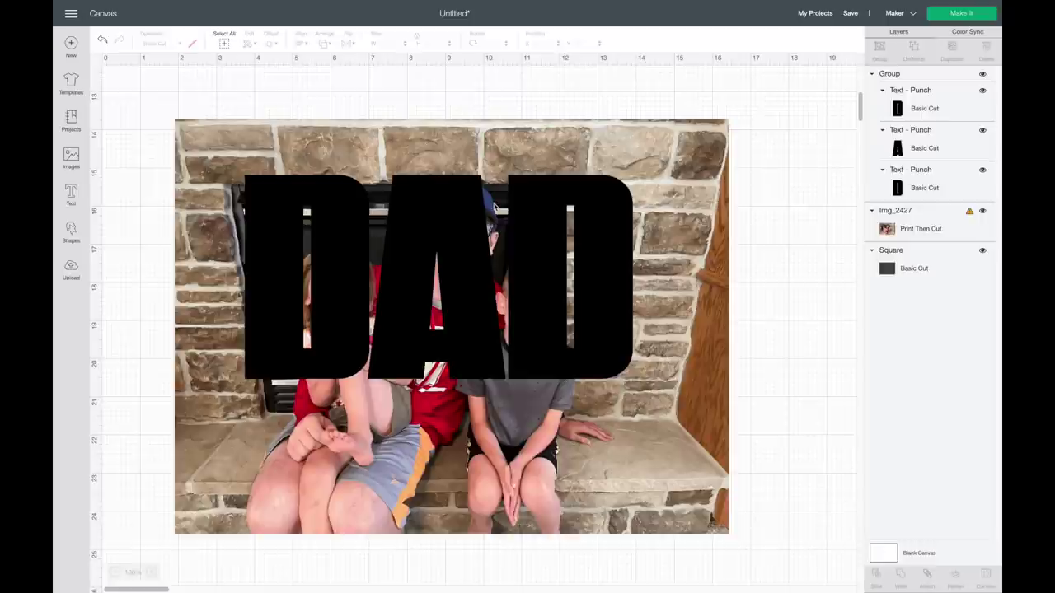
pyautogui.scroll(10, 493, 207)
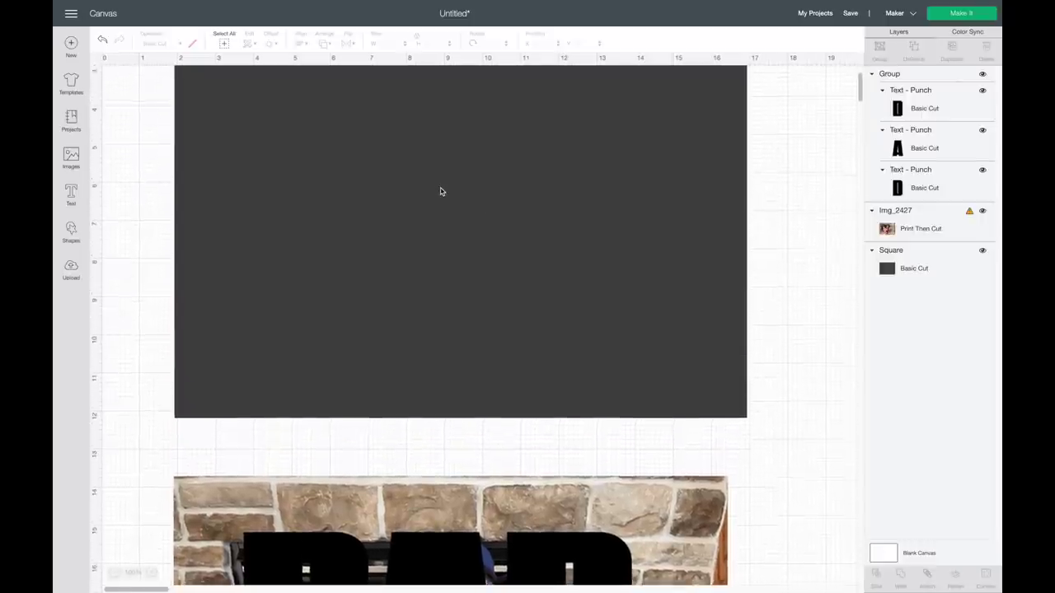
pyautogui.scroll(-2, 533, 269)
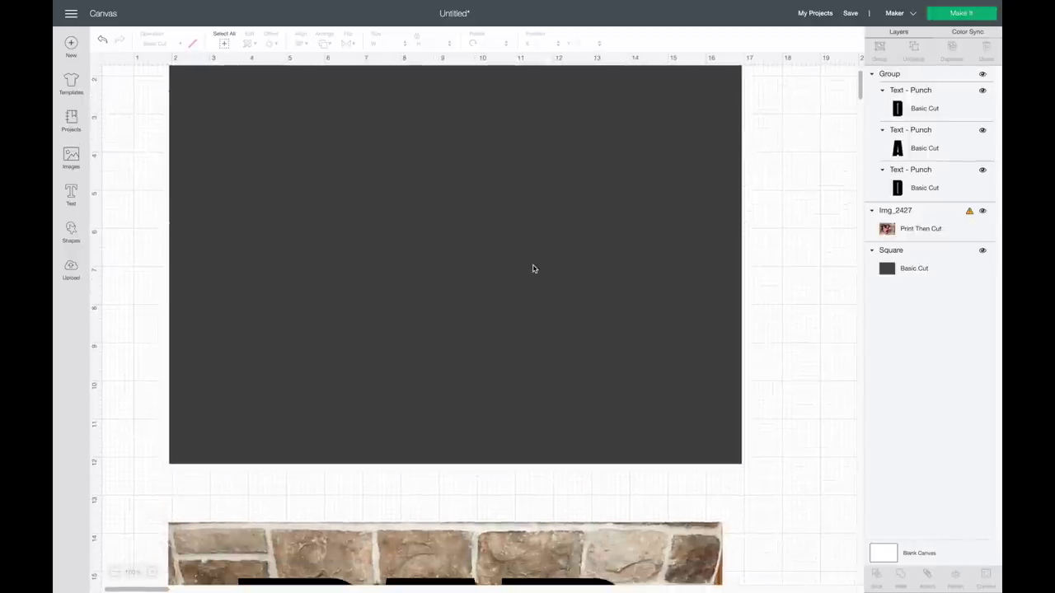
pyautogui.scroll(-8, 530, 363)
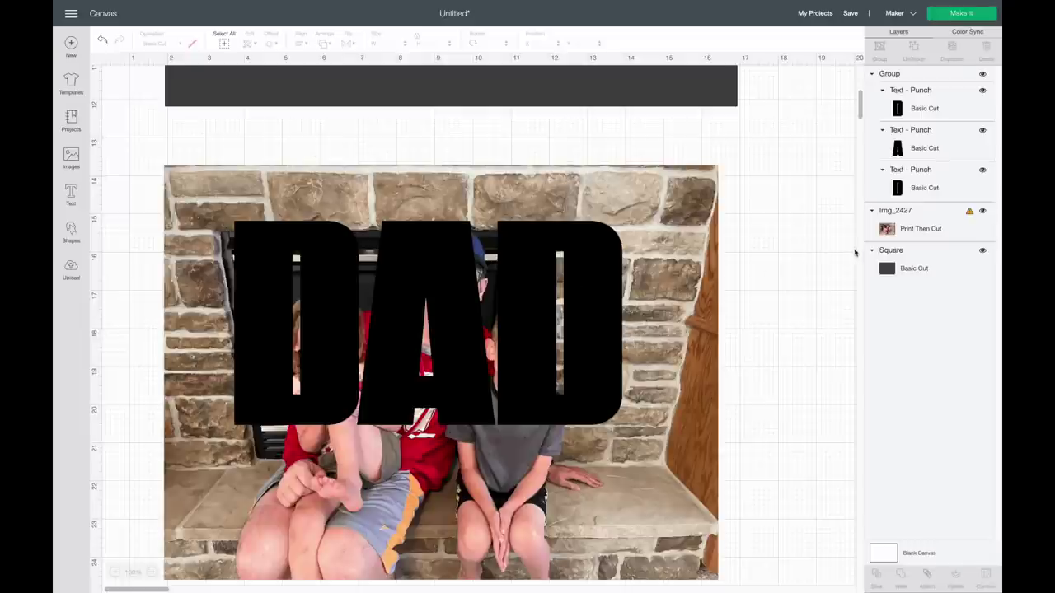
pyautogui.scroll(-2, 590, 290)
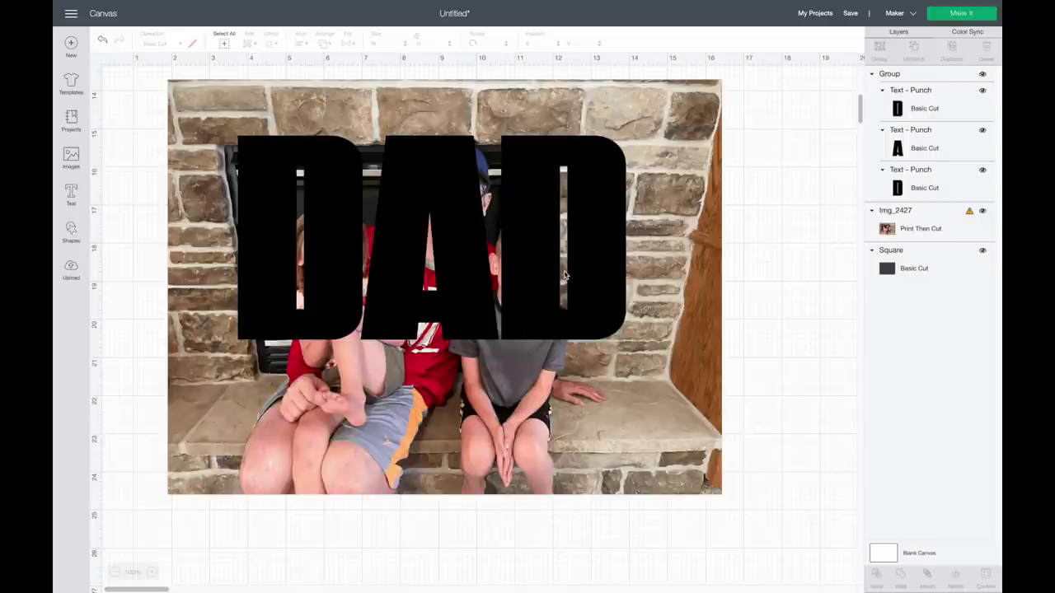
# Weld the three grouped DAD letters over the photo into a single shape
pyautogui.click(533, 239)
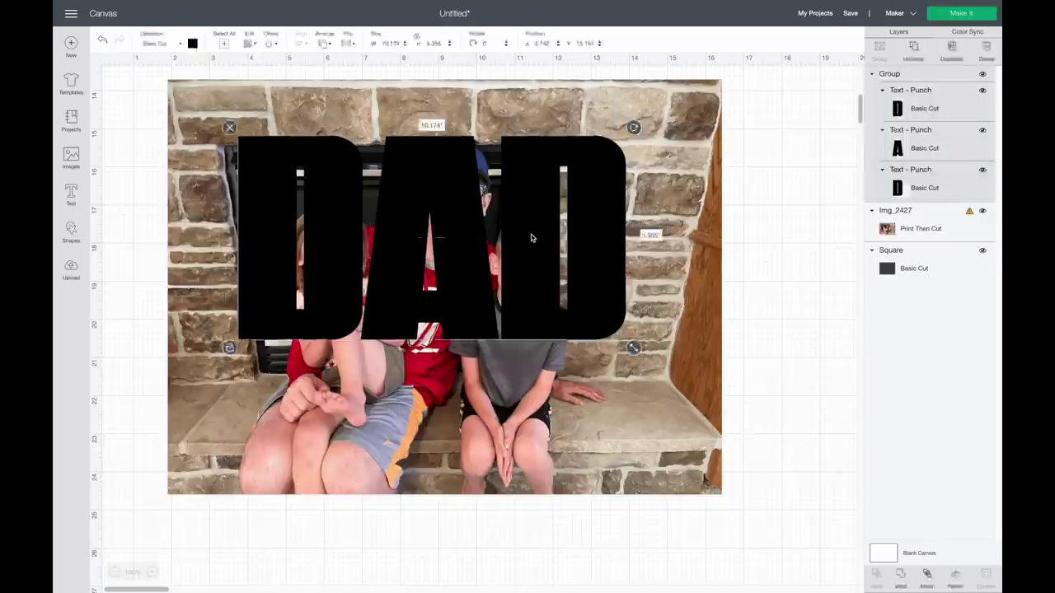
pyautogui.keyDown('shift'); pyautogui.click(910, 230); pyautogui.keyUp('shift')
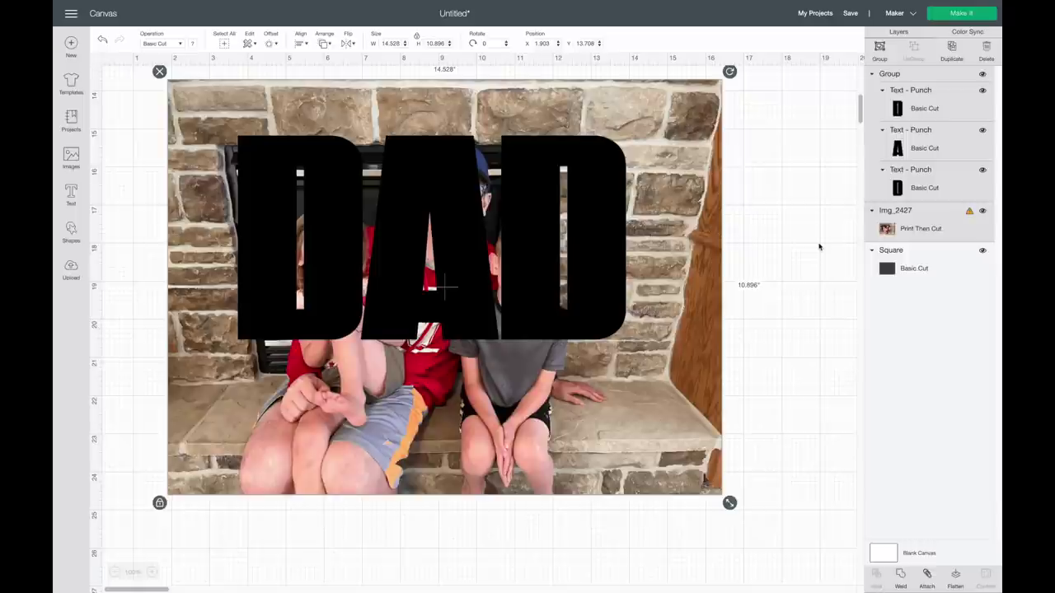
pyautogui.click(815, 208)
pyautogui.click(617, 160)
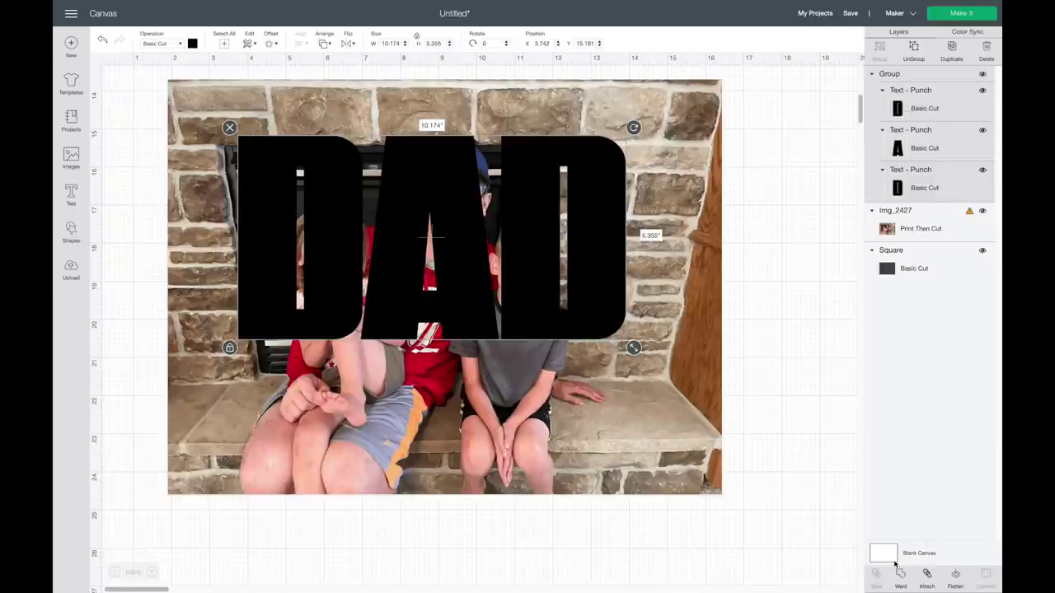
pyautogui.click(899, 574)
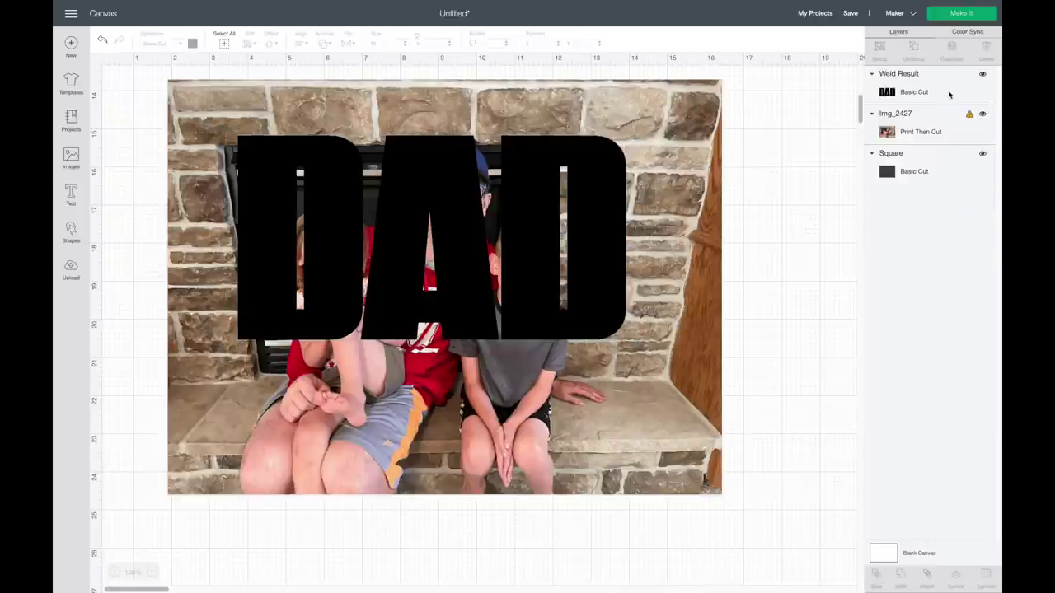
# Slice the family photo with the welded DAD shape
pyautogui.click(898, 94)
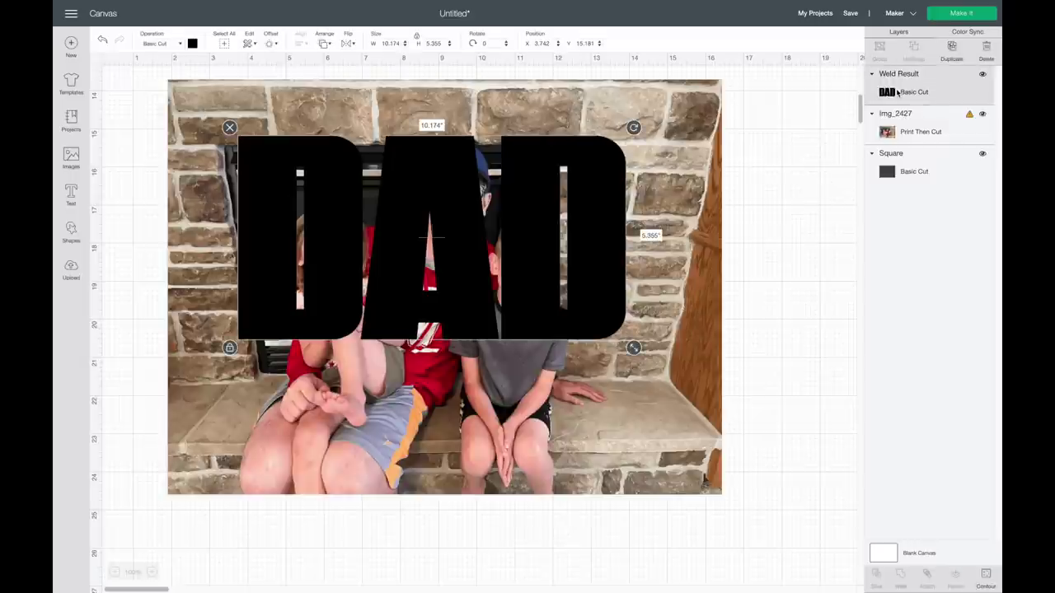
pyautogui.keyDown('shift'); pyautogui.click(907, 126); pyautogui.keyUp('shift')
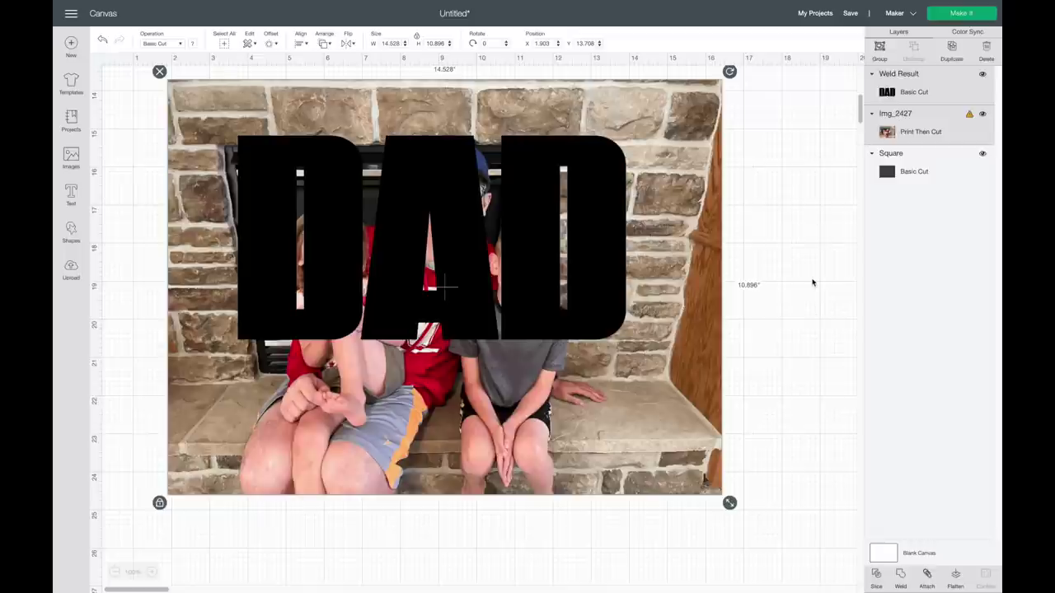
pyautogui.click(876, 573)
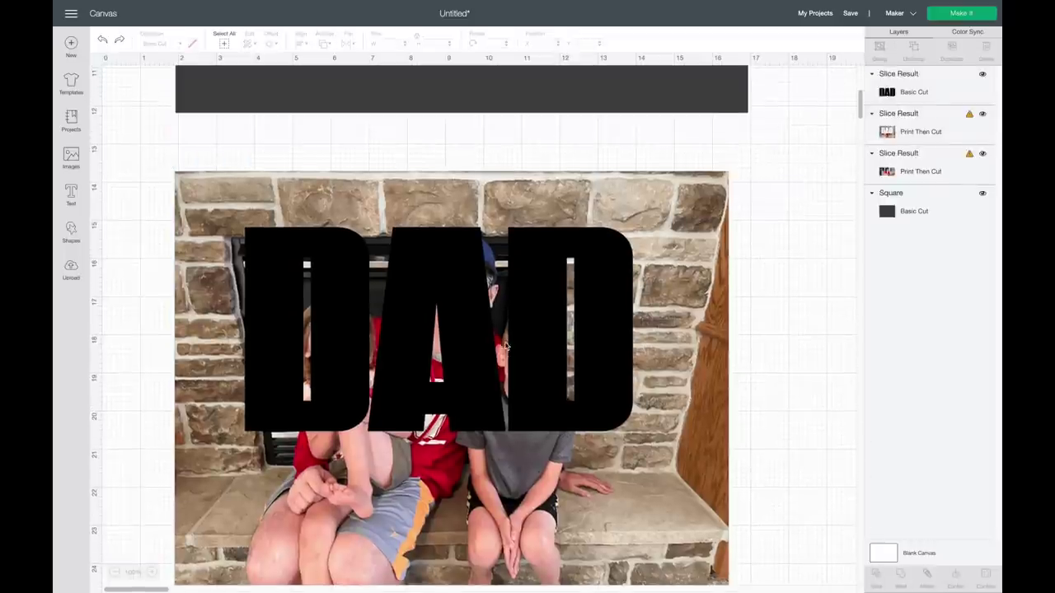
# Move the black DAD cutout off the photo and place the photo-filled DAD letters on the dark rectangle
pyautogui.click(453, 267)
pyautogui.moveTo(453, 267); pyautogui.dragTo(462, 460)
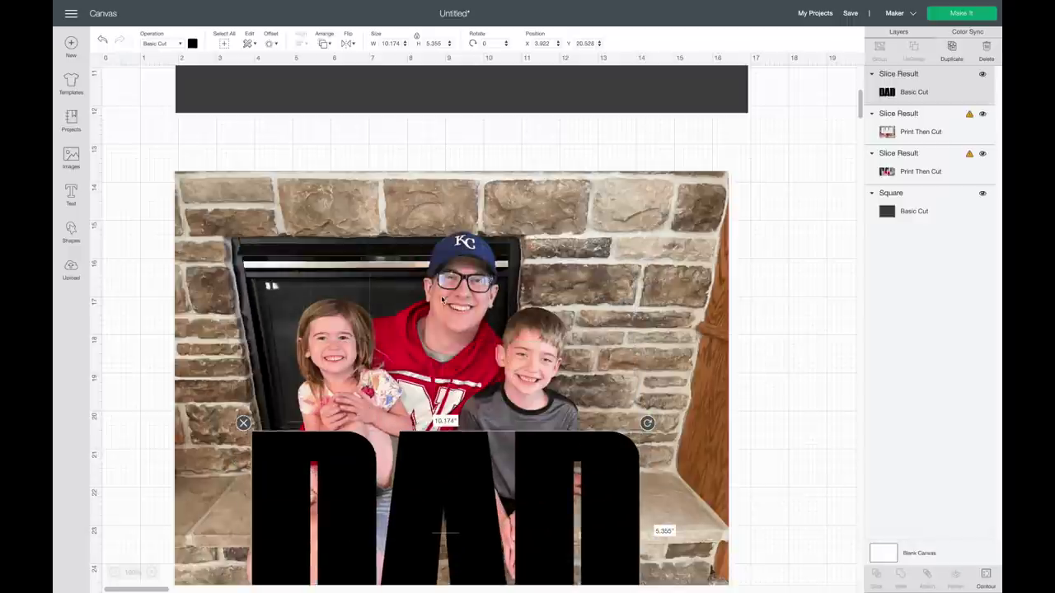
pyautogui.click(471, 295)
pyautogui.moveTo(472, 294); pyautogui.dragTo(446, 553)
pyautogui.moveTo(439, 313); pyautogui.dragTo(469, 241)
pyautogui.scroll(5, 433, 428)
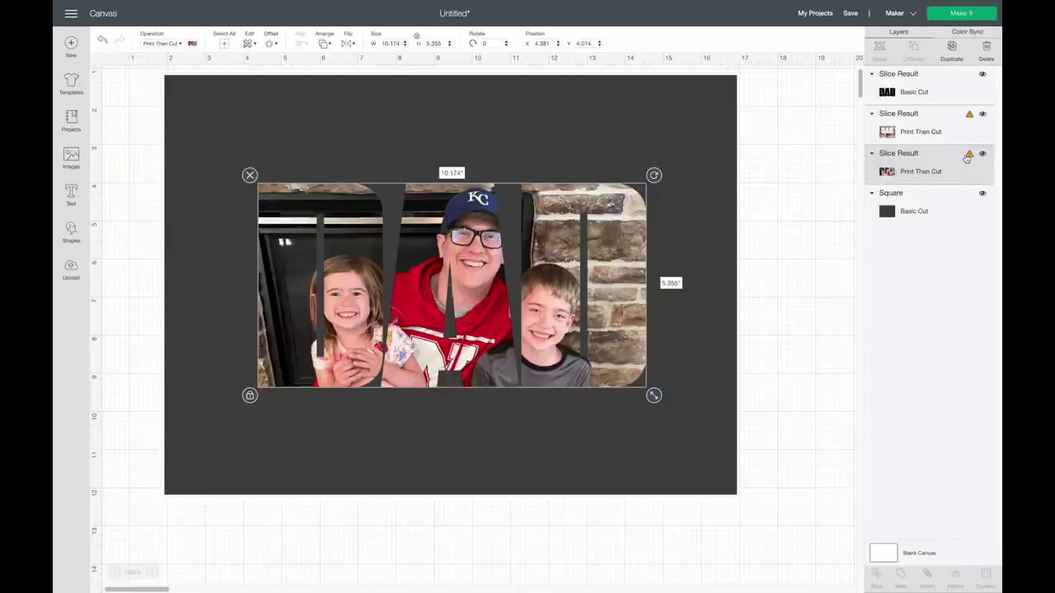
# Reduce the photo-filled DAD to about 8.6 by 4.5 inches and move it toward the middle of the dark rectangle
pyautogui.moveTo(970, 155)
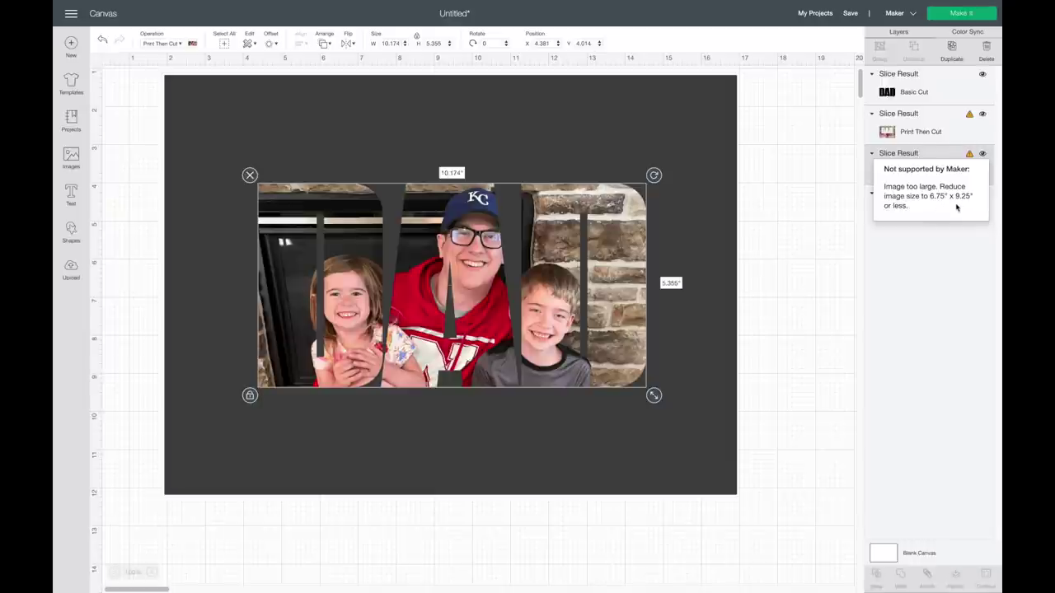
pyautogui.moveTo(655, 397); pyautogui.dragTo(596, 364)
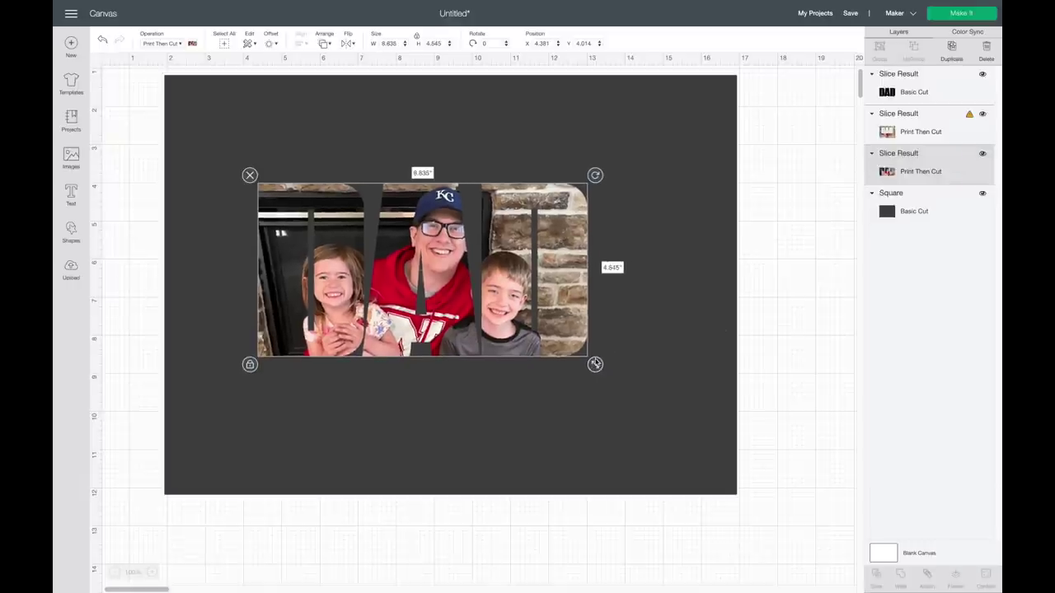
pyautogui.moveTo(539, 280); pyautogui.dragTo(567, 299)
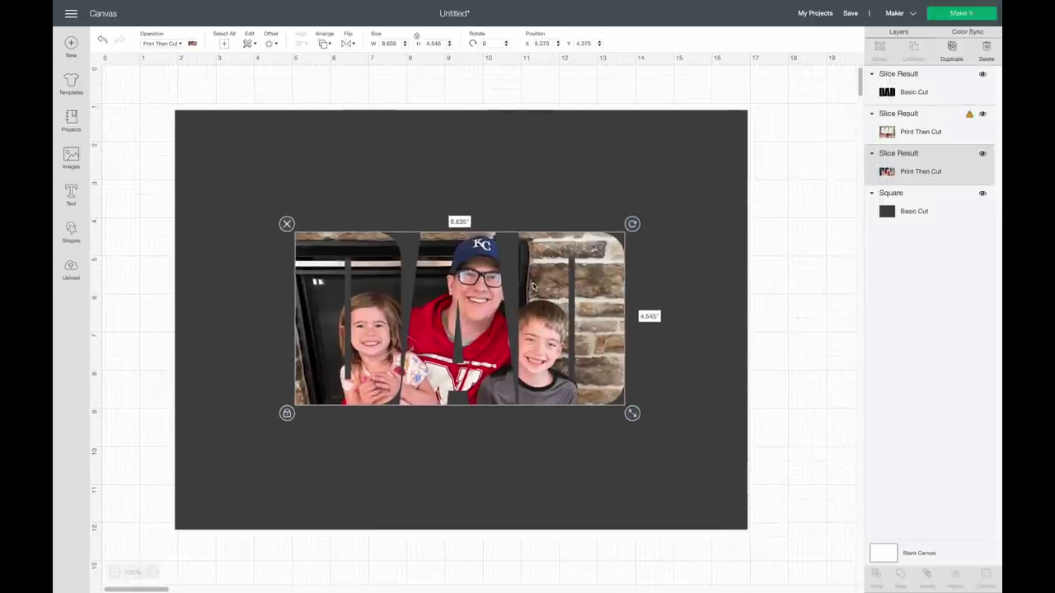
# Enlarge the photo-filled DAD to about 11.1 by 5.8 inches and adjust its position on the dark rectangle
pyautogui.moveTo(632, 413); pyautogui.dragTo(673, 444)
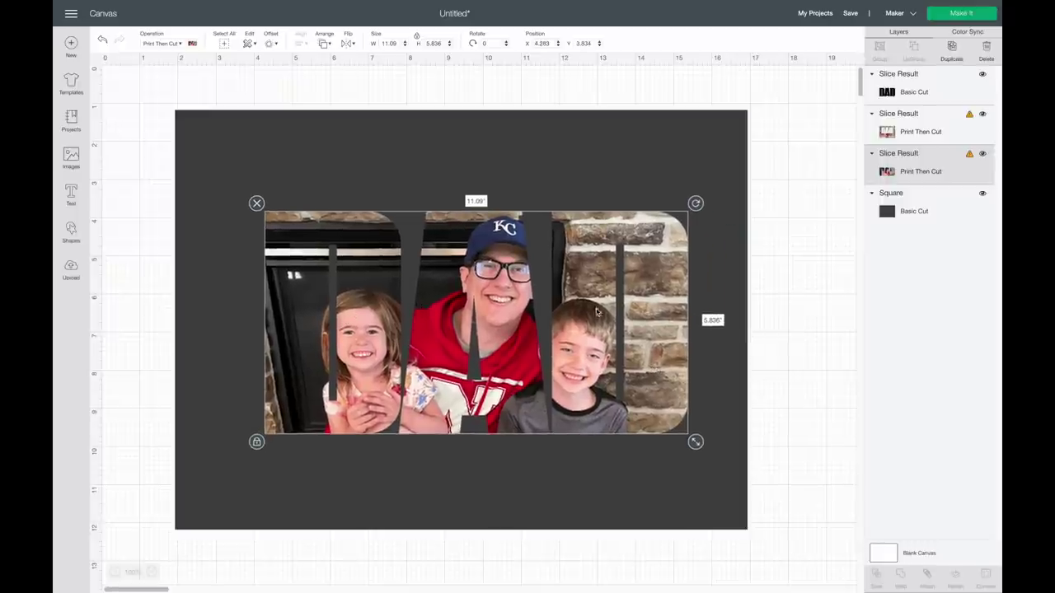
pyautogui.moveTo(621, 303); pyautogui.dragTo(616, 291)
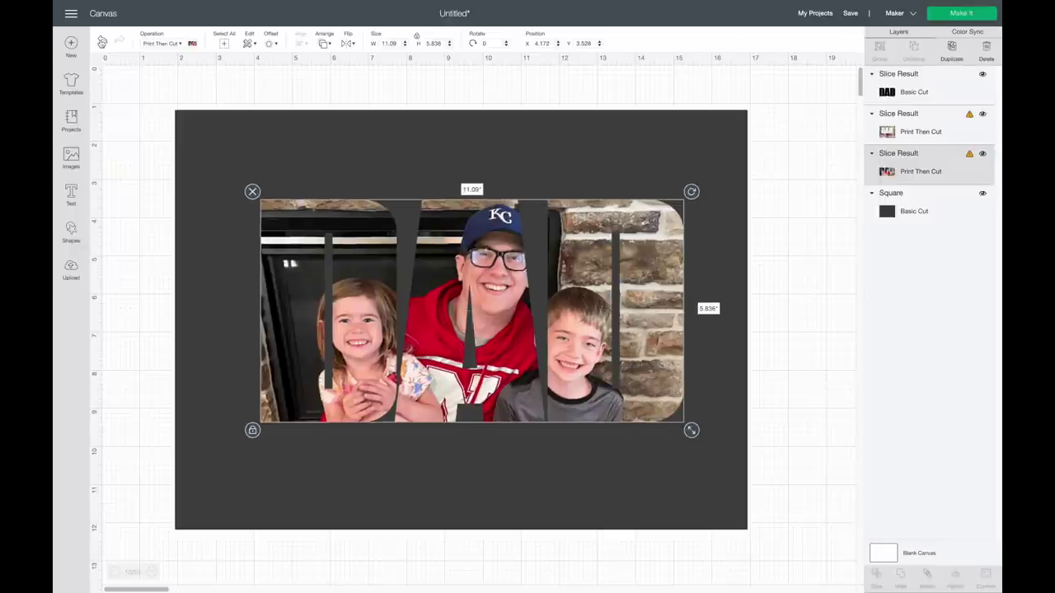
# Undo the resizing, moves, slice and weld back to the grouped DAD letters over the intact photo
pyautogui.click(101, 40)
pyautogui.click(102, 40)
pyautogui.click(101, 41)
pyautogui.click(101, 41)
pyautogui.click(101, 41)
pyautogui.click(101, 41)
pyautogui.click(102, 41)
pyautogui.click(102, 41)
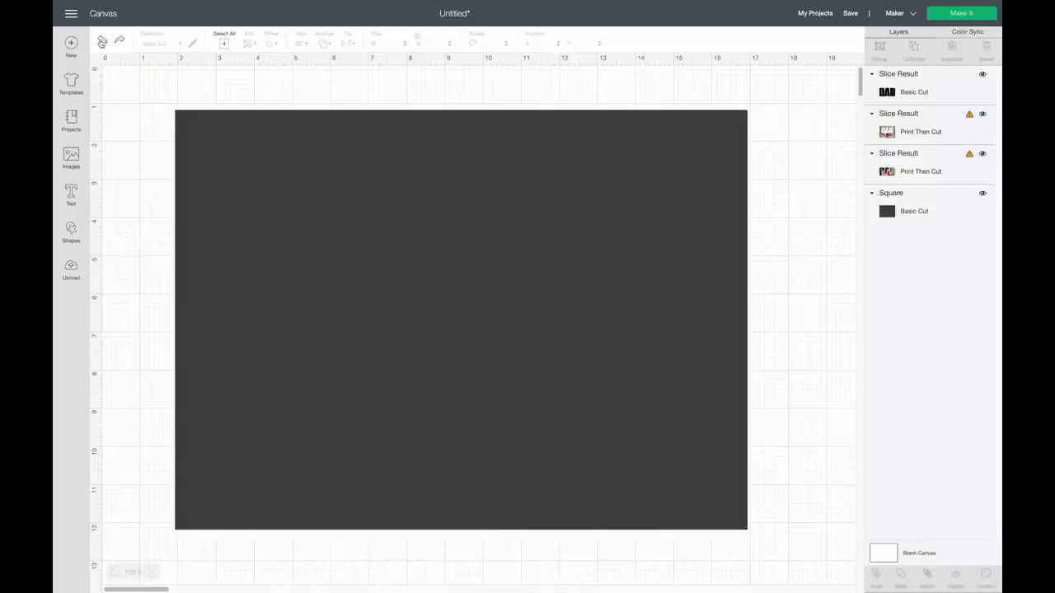
pyautogui.scroll(-10, 205, 349)
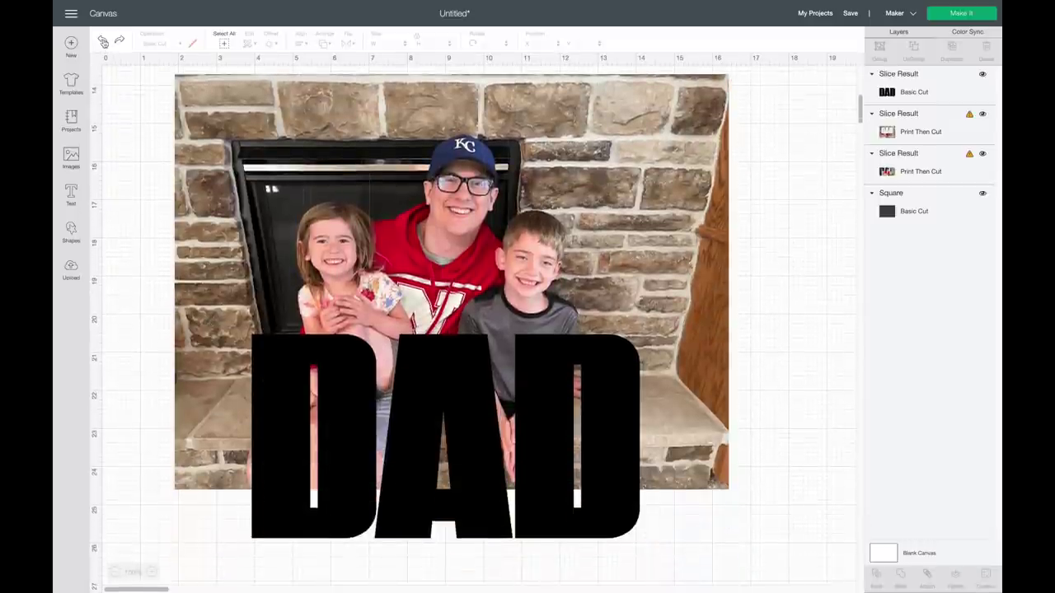
pyautogui.click(102, 41)
pyautogui.click(103, 41)
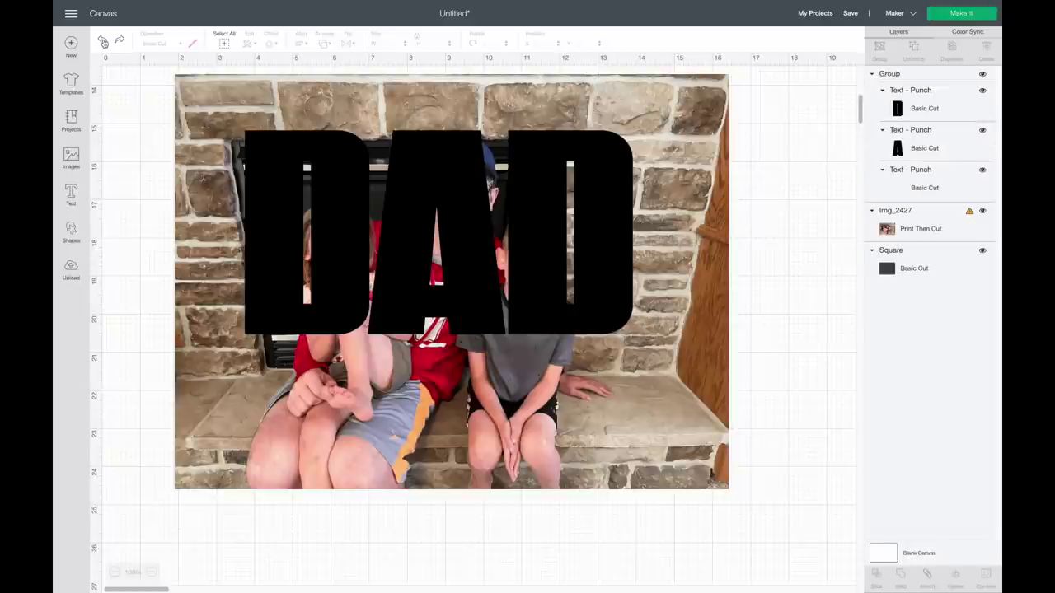
# Ungroup the DAD letters over the photo into separate letter layers
pyautogui.click(906, 105)
pyautogui.click(911, 145)
pyautogui.click(911, 183)
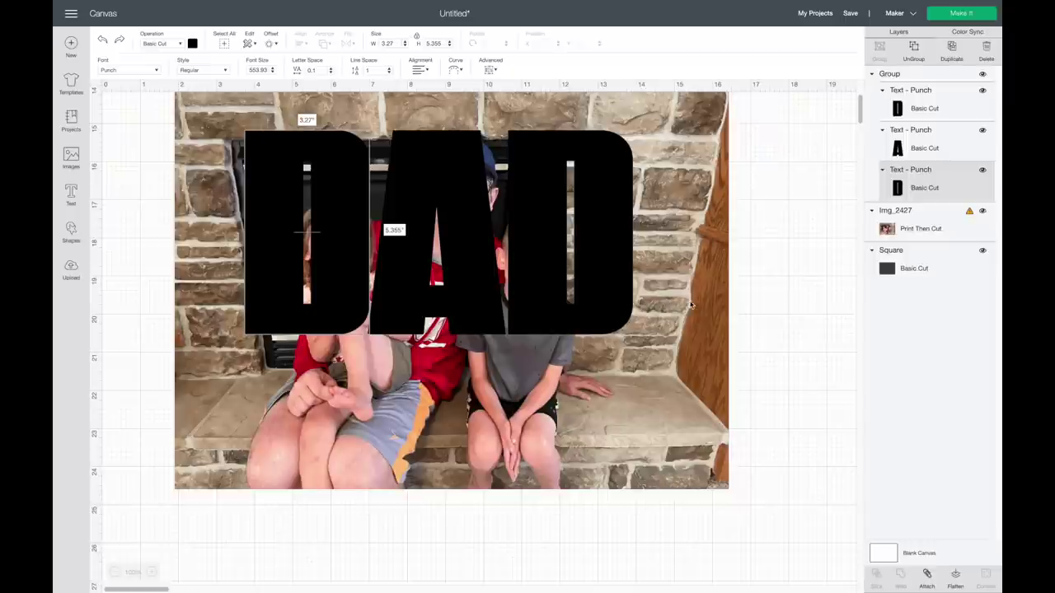
pyautogui.click(772, 211)
pyautogui.scroll(2, 448, 291)
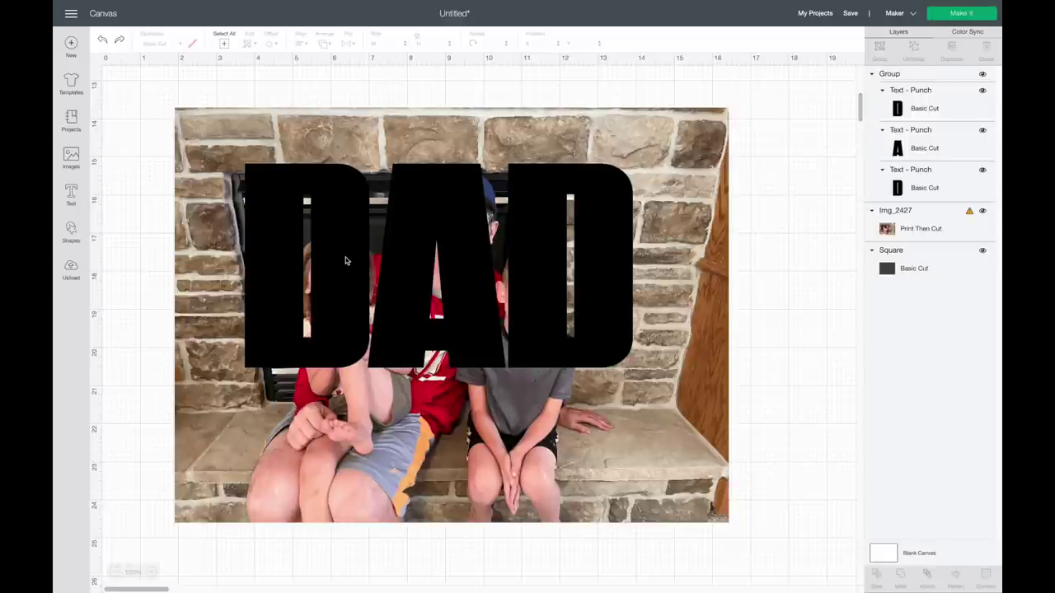
pyautogui.click(447, 247)
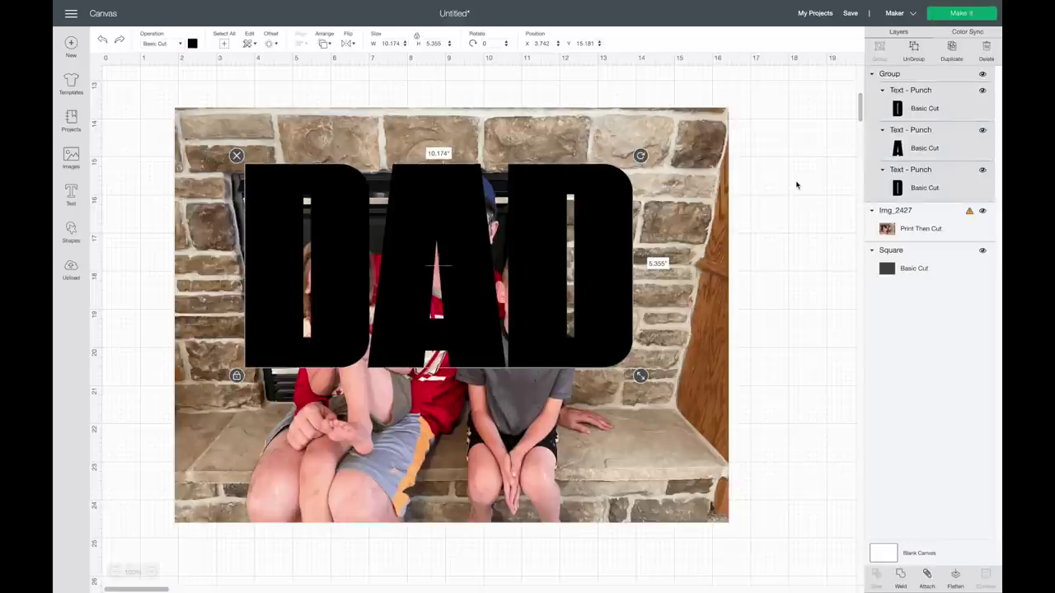
pyautogui.click(920, 50)
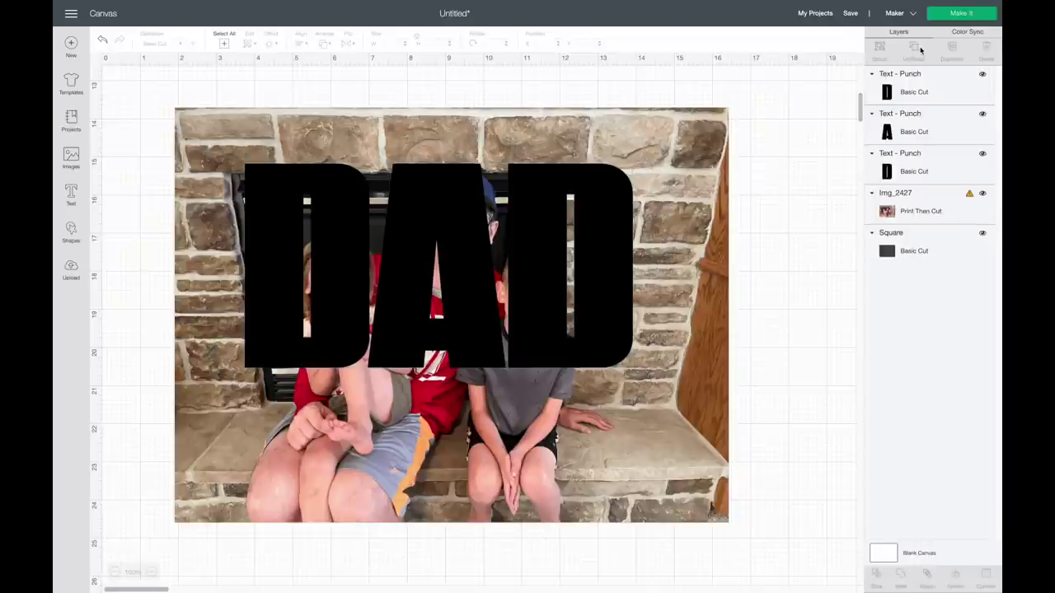
# Slice the first letter D out of the family photo
pyautogui.click(355, 224)
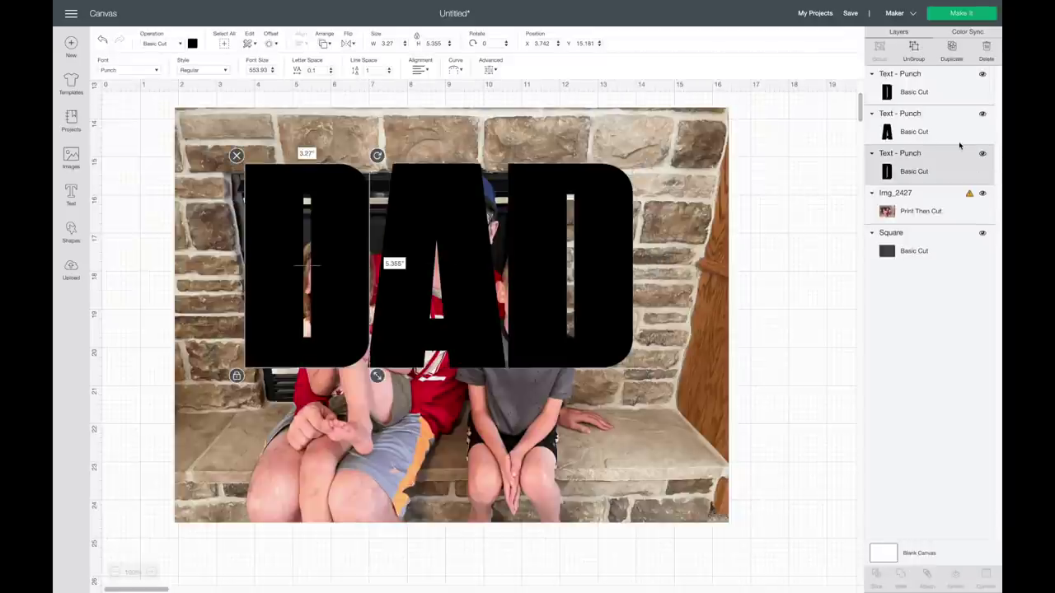
pyautogui.keyDown('shift'); pyautogui.click(216, 132); pyautogui.keyUp('shift')
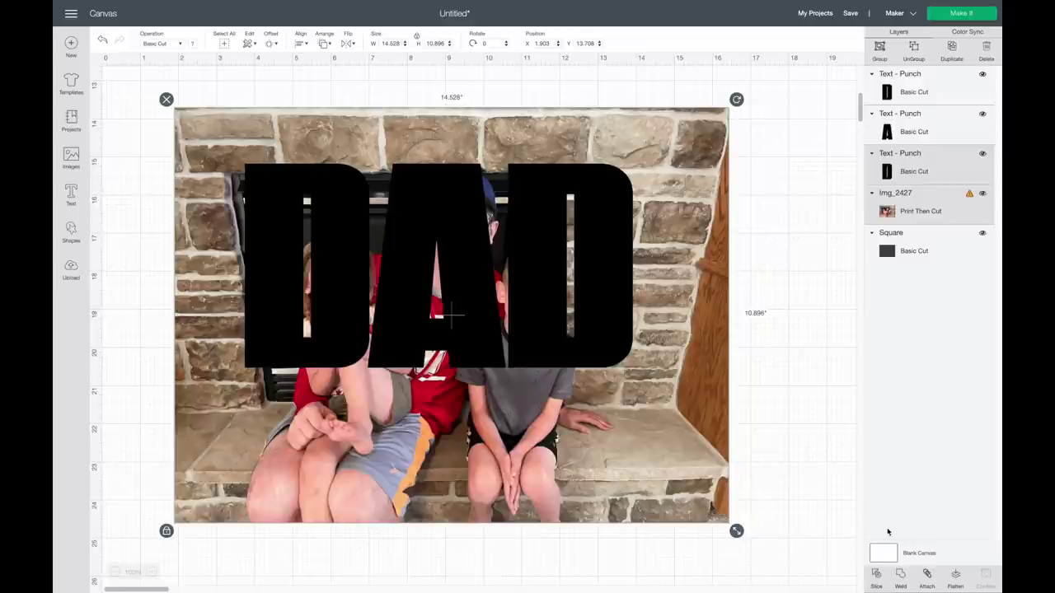
pyautogui.click(879, 579)
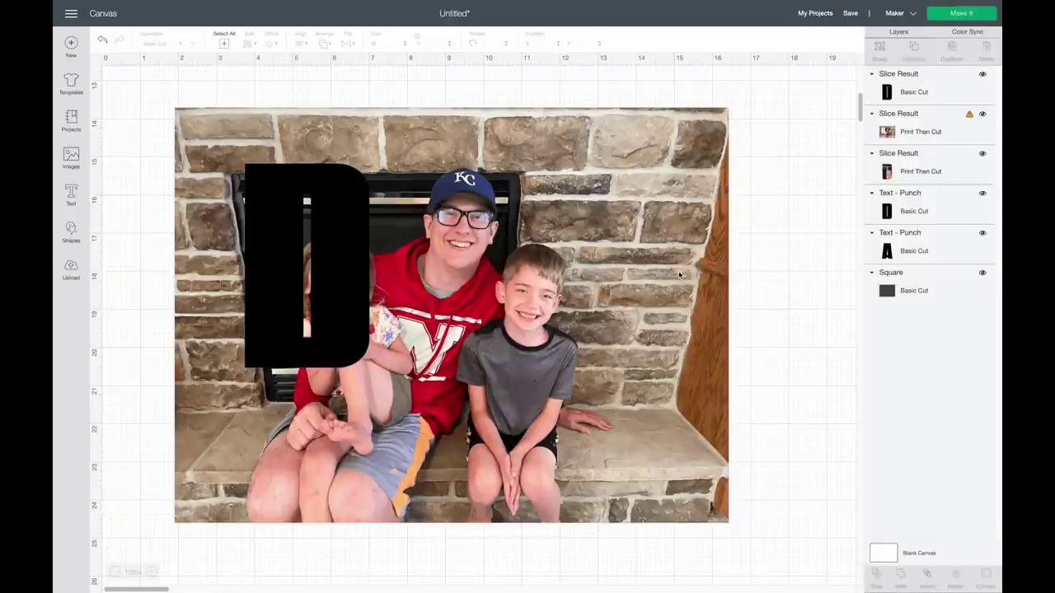
# Slice the last letter D, hidden behind the photo, out of the remaining photo
pyautogui.click(913, 213)
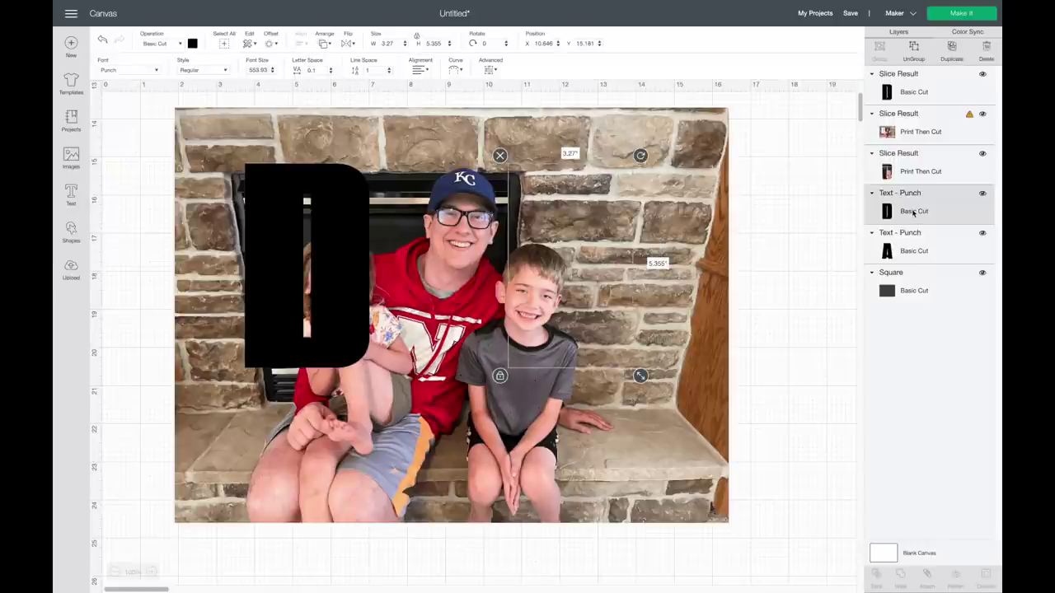
pyautogui.click(913, 252)
pyautogui.click(908, 206)
pyautogui.click(799, 196)
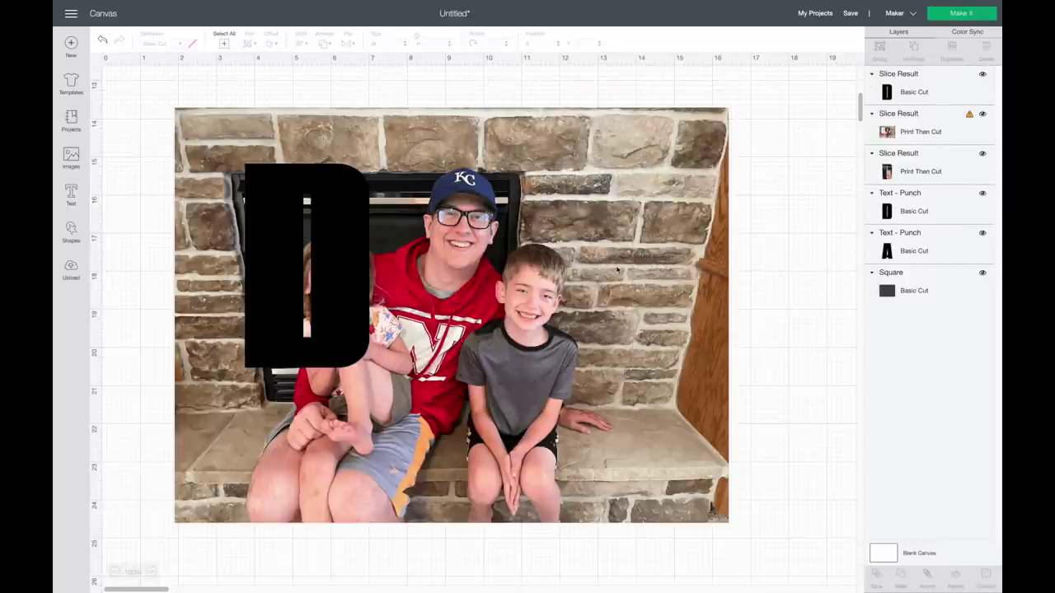
pyautogui.click(911, 209)
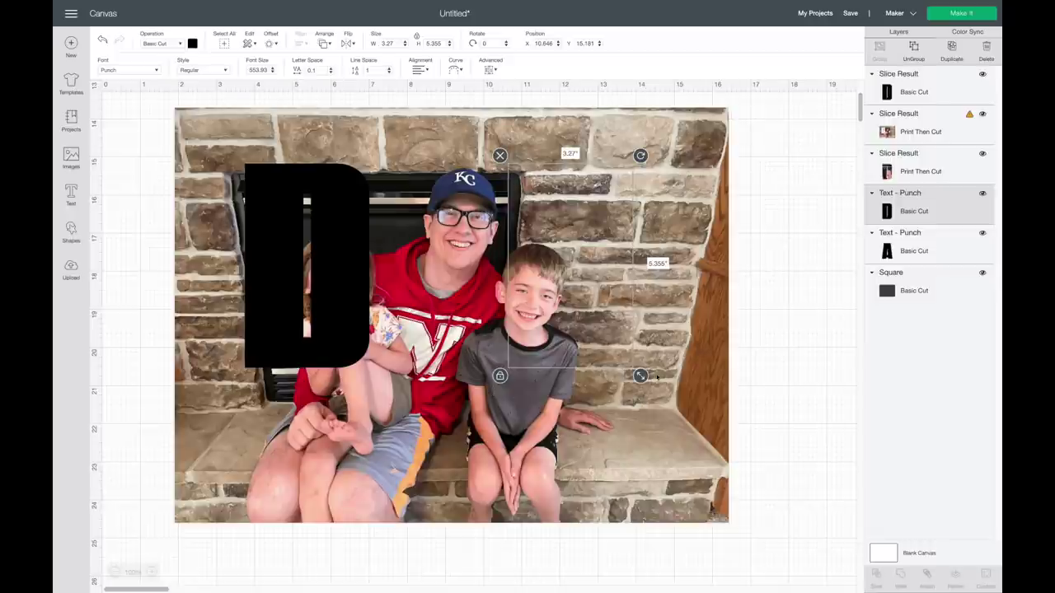
pyautogui.keyDown('shift'); pyautogui.click(702, 129); pyautogui.keyUp('shift')
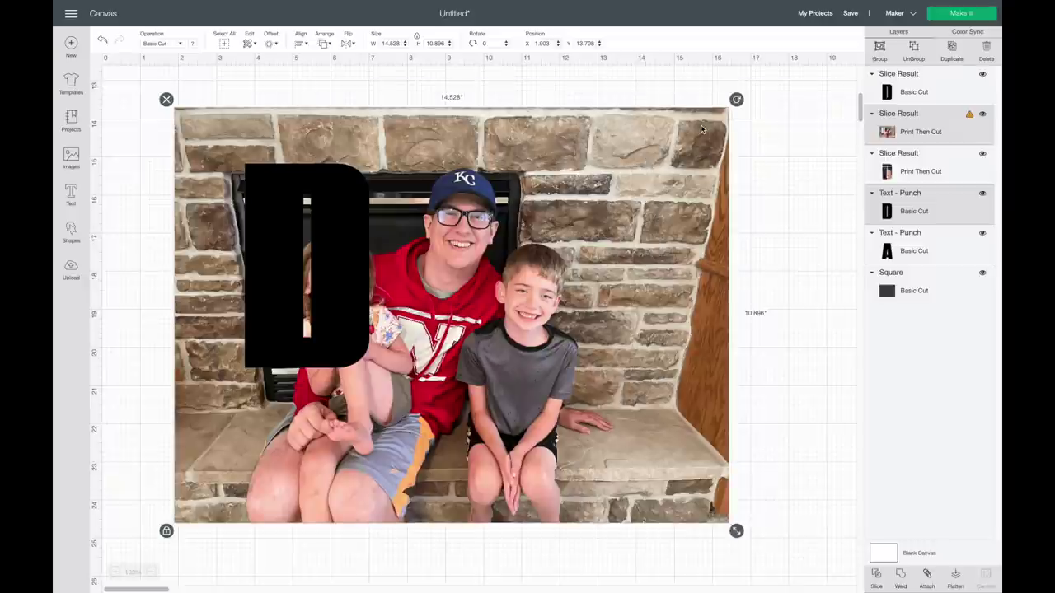
pyautogui.click(877, 577)
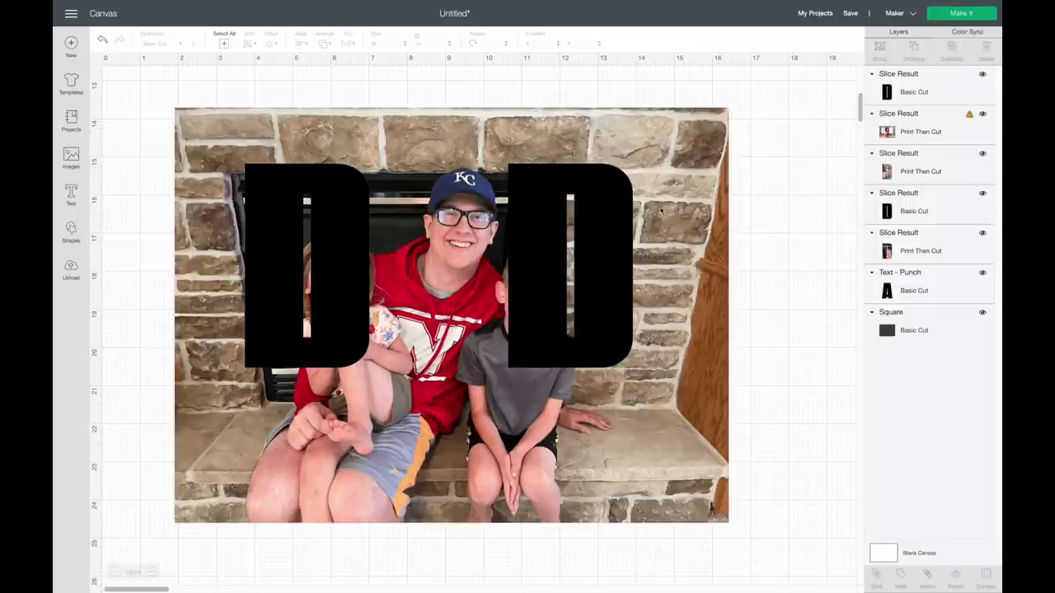
# Slice the letter A, hidden behind the photo, out of the remaining family photo
pyautogui.click(903, 289)
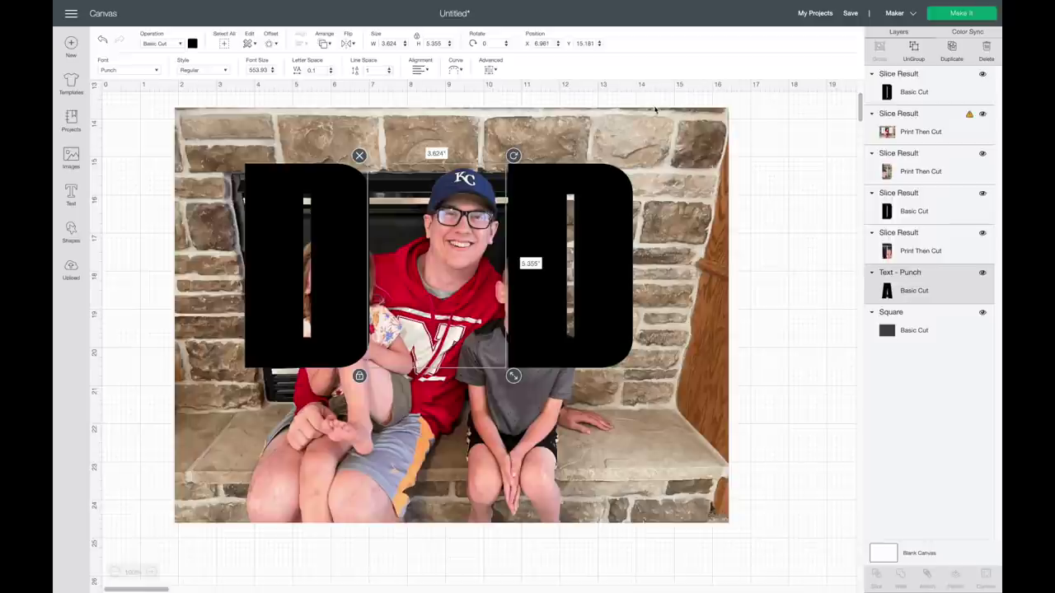
pyautogui.click(677, 133)
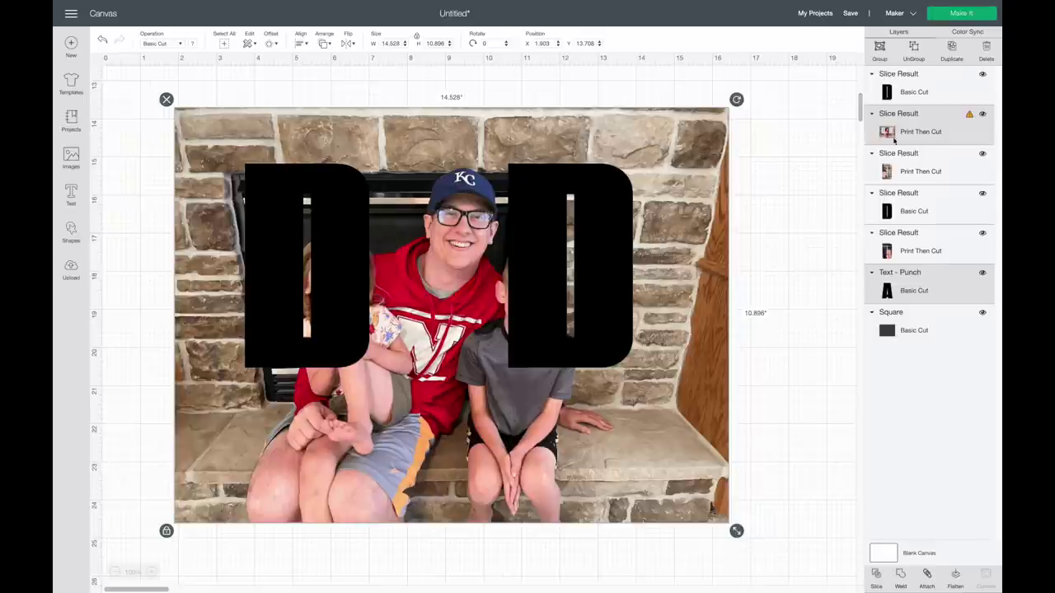
pyautogui.click(875, 577)
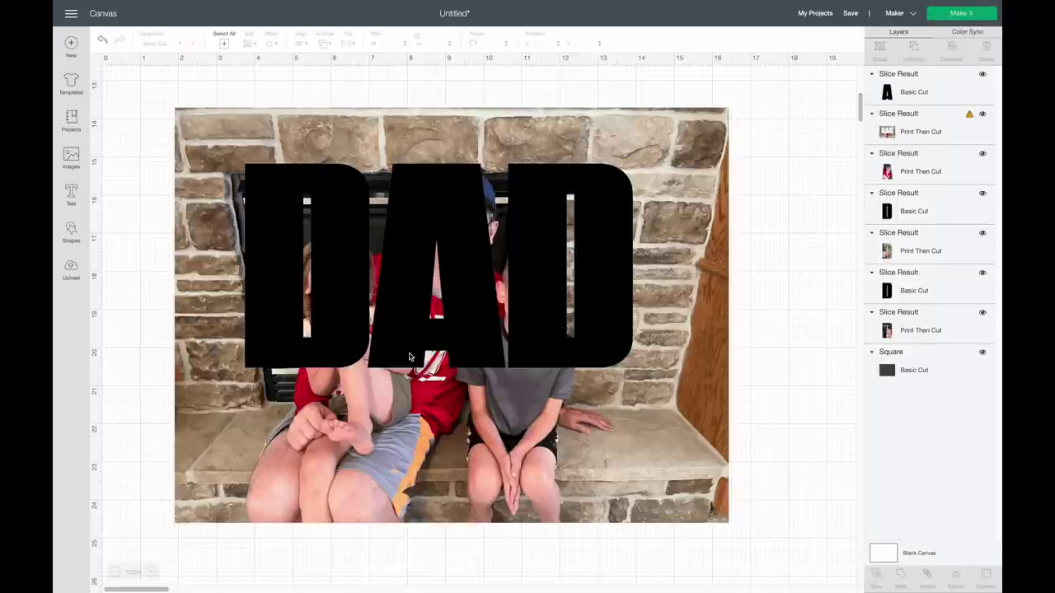
# Move the leftover photo and the black D, A and D shapes away from the photo-filled letters
pyautogui.click(344, 201)
pyautogui.moveTo(344, 200); pyautogui.dragTo(346, 587)
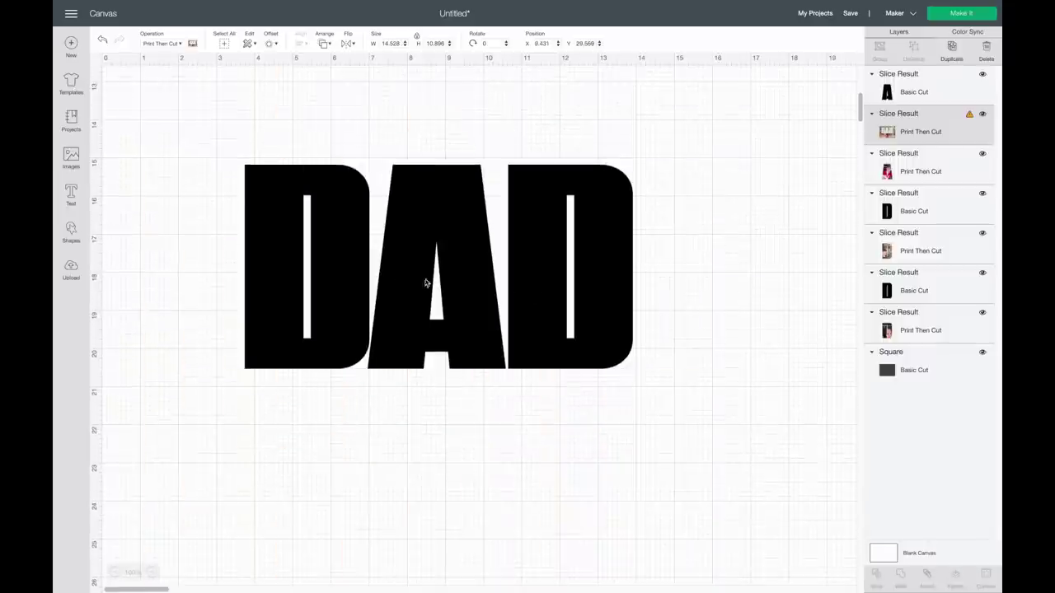
pyautogui.click(353, 207)
pyautogui.moveTo(354, 207); pyautogui.dragTo(211, 446)
pyautogui.moveTo(471, 205); pyautogui.dragTo(337, 467)
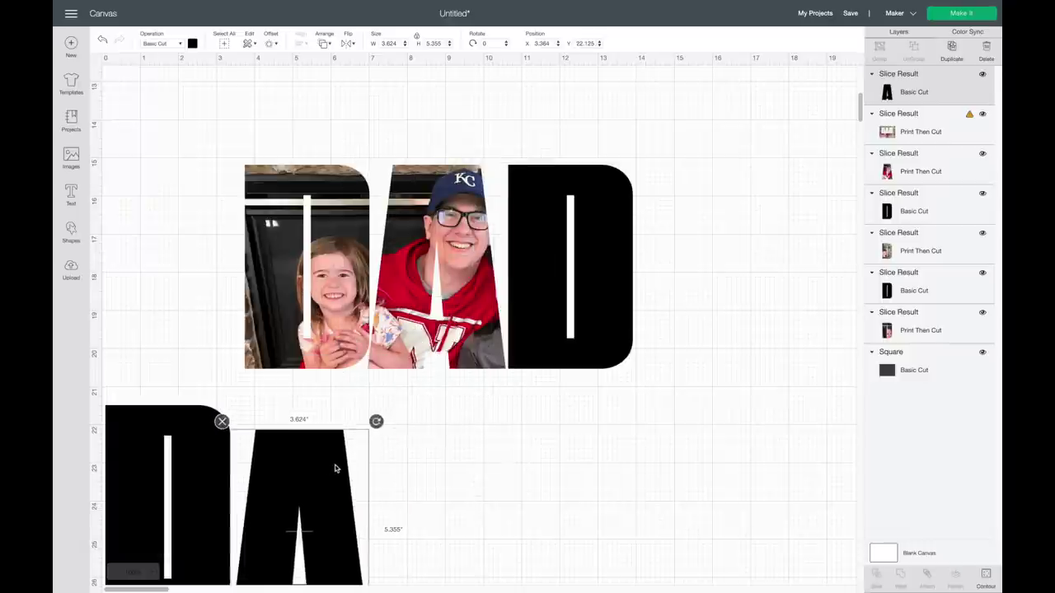
pyautogui.moveTo(617, 195); pyautogui.dragTo(550, 528)
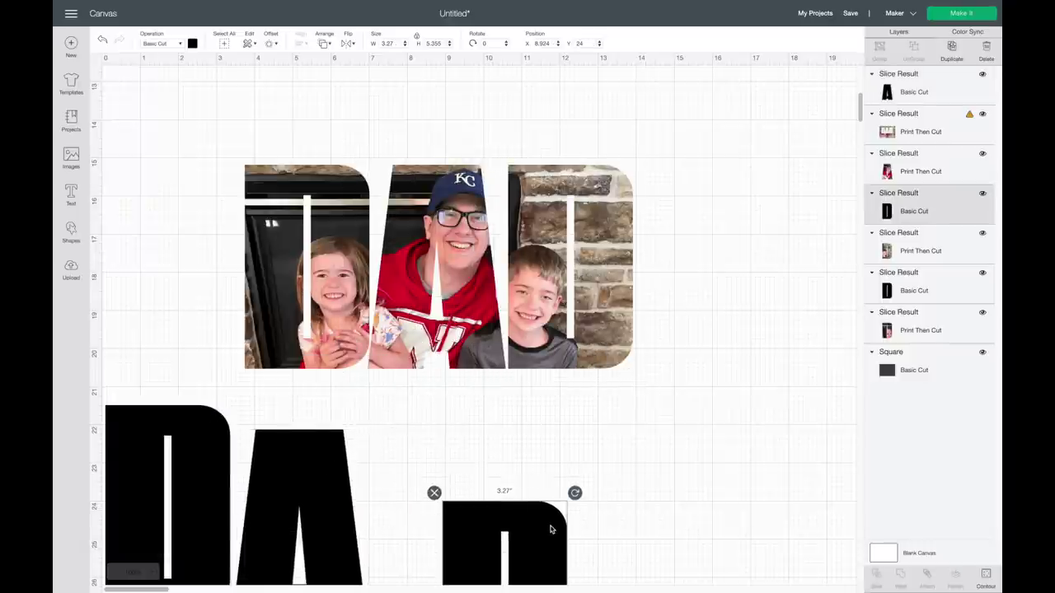
# Delete the three black letter shapes and the leftover photo with the DAD cutout
pyautogui.scroll(-2, 532, 447)
pyautogui.scroll(-4, 429, 449)
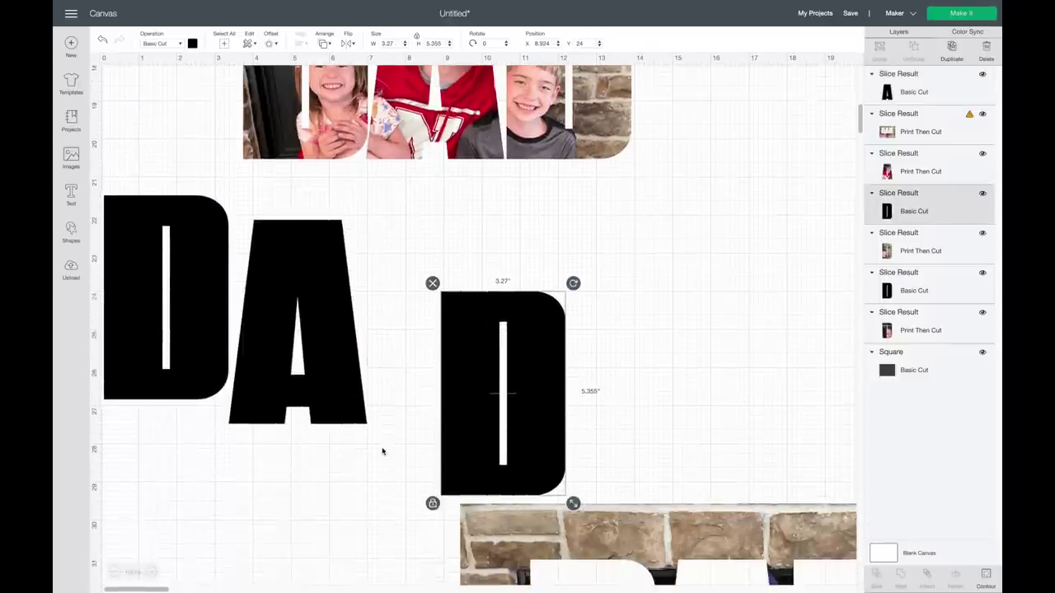
pyautogui.moveTo(607, 381); pyautogui.dragTo(146, 300)
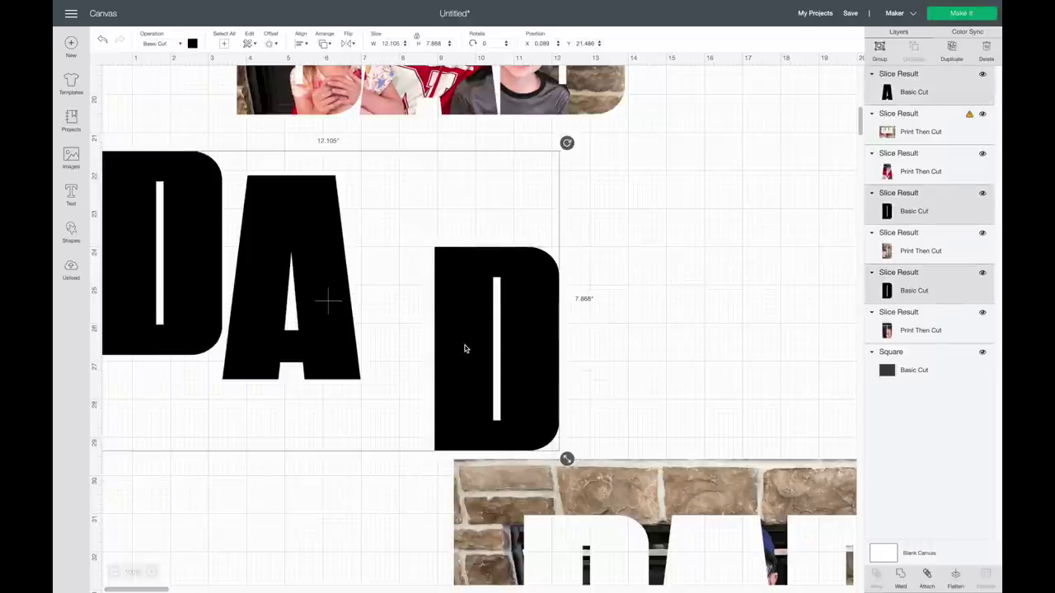
pyautogui.press('Delete')
pyautogui.click(518, 496)
pyautogui.press('Delete')
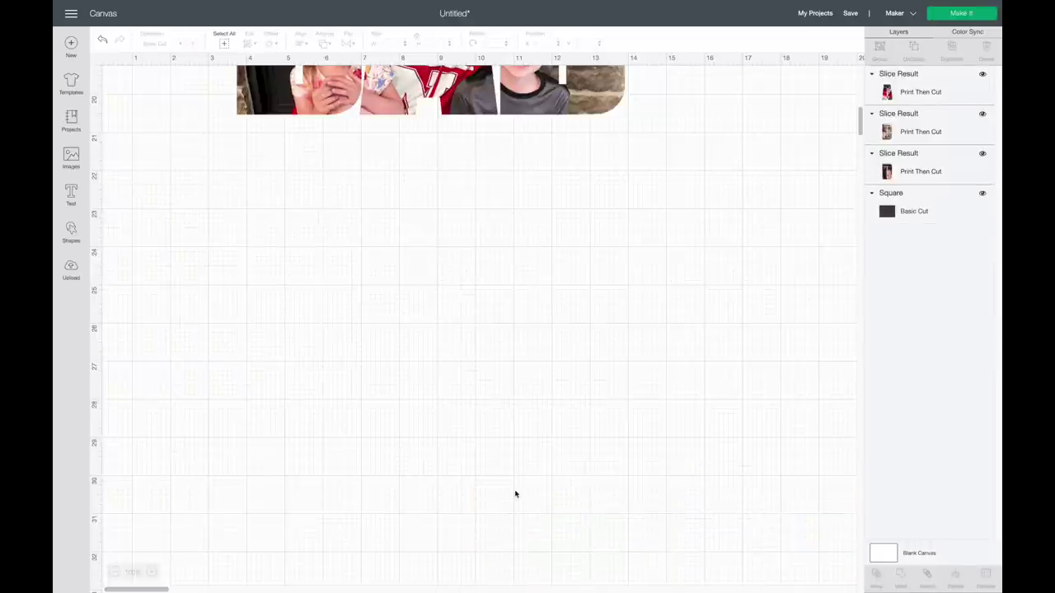
# Group the three photo-filled DAD letters
pyautogui.scroll(8, 626, 460)
pyautogui.scroll(-2, 751, 318)
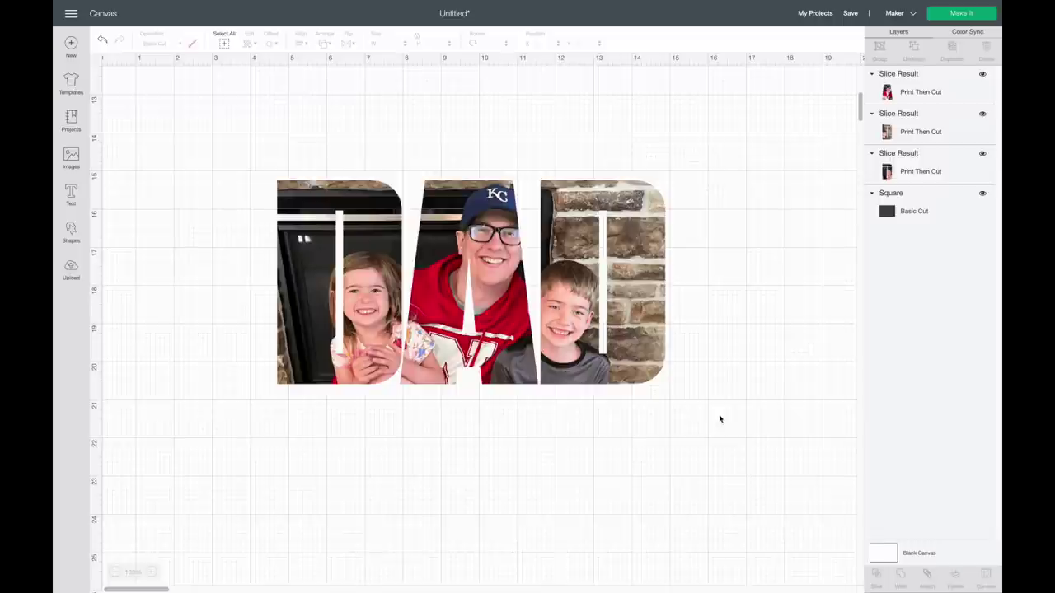
pyautogui.moveTo(727, 440); pyautogui.dragTo(241, 261)
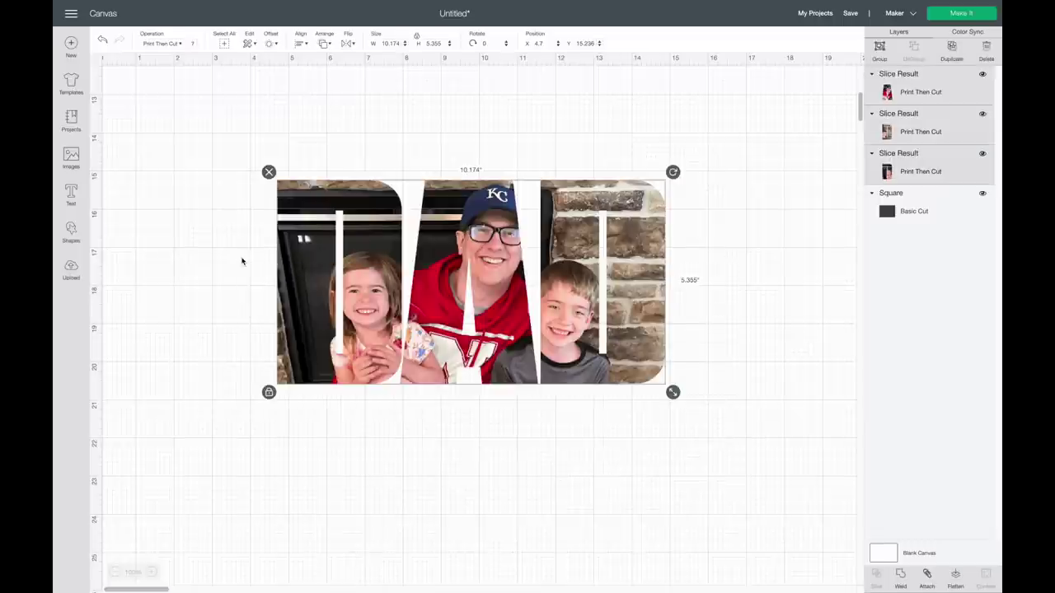
pyautogui.click(874, 60)
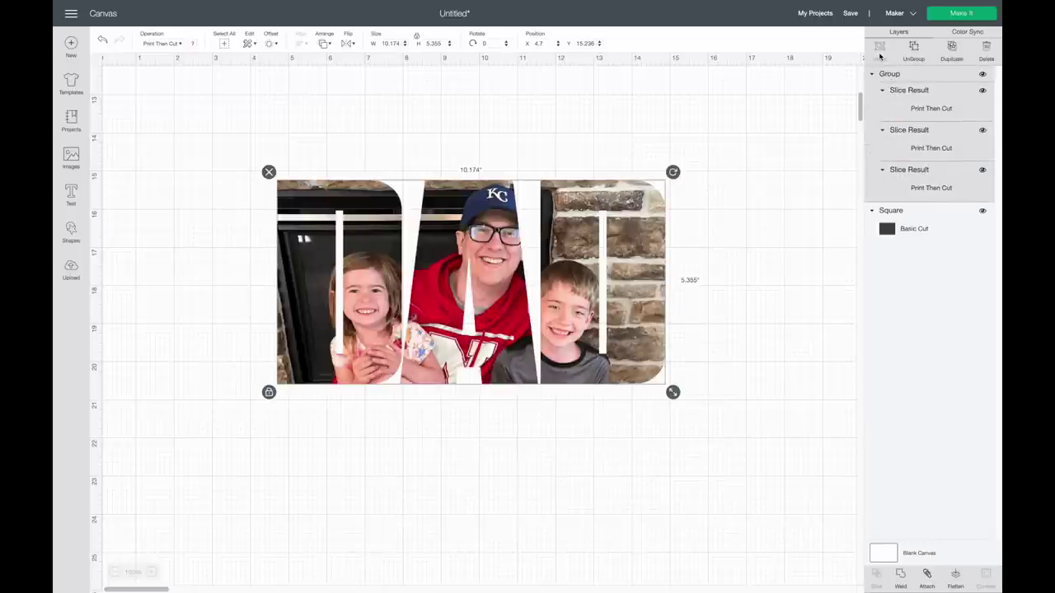
# Move the grouped DAD letters onto the dark 15 by 11 inch rectangle and enlarge them to about 12.07 inches wide
pyautogui.scroll(5, 563, 383)
pyautogui.scroll(1, 563, 383)
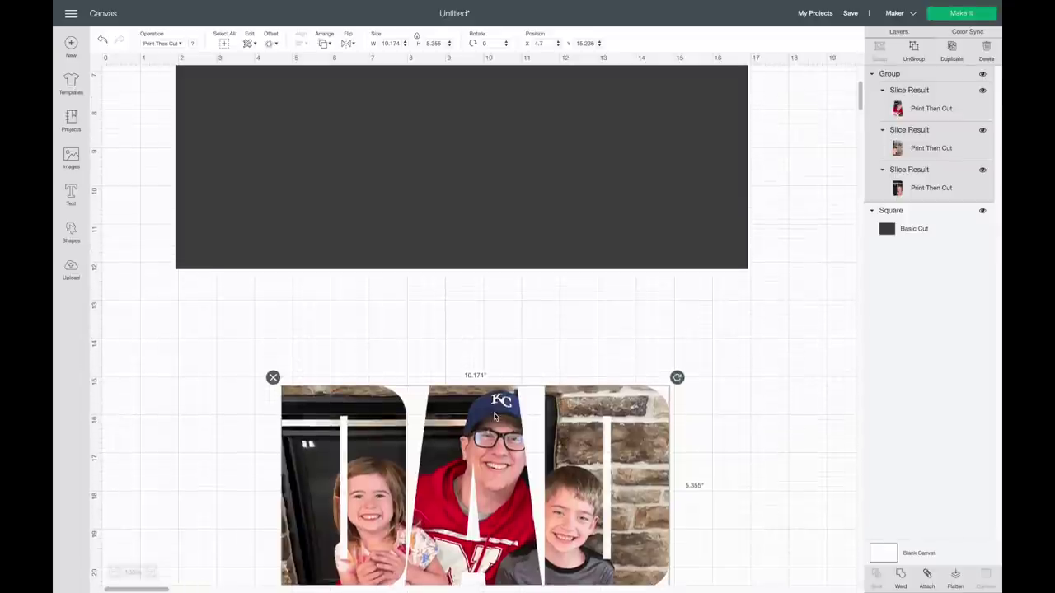
pyautogui.moveTo(498, 322); pyautogui.dragTo(511, 266)
pyautogui.click(465, 404)
pyautogui.moveTo(465, 404); pyautogui.dragTo(454, 221)
pyautogui.scroll(6, 454, 214)
pyautogui.moveTo(478, 488); pyautogui.dragTo(443, 227)
pyautogui.moveTo(629, 409); pyautogui.dragTo(697, 442)
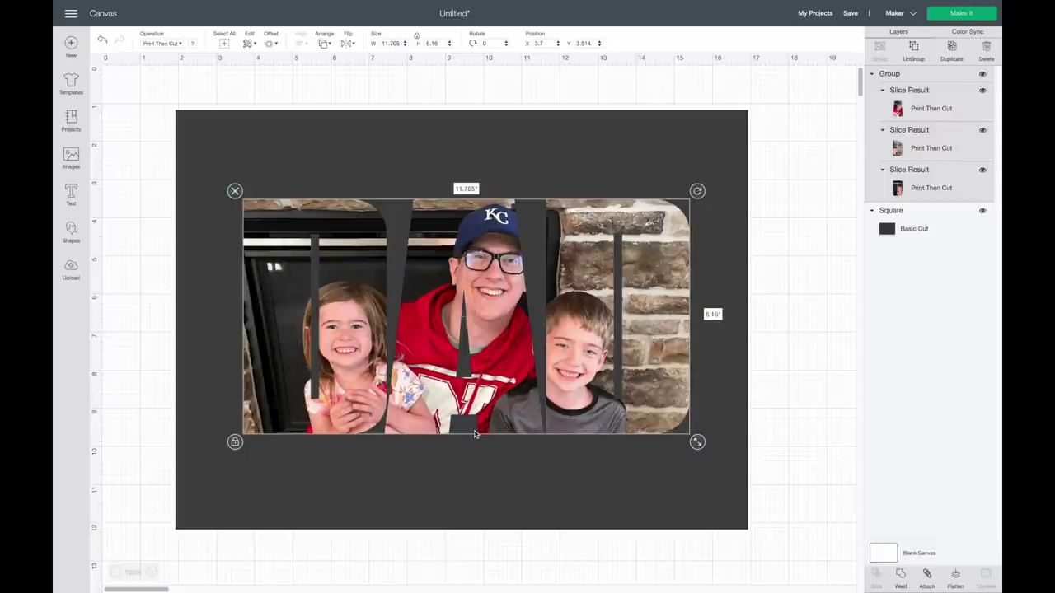
pyautogui.moveTo(694, 442)
pyautogui.mouseDown()
pyautogui.moveTo(723, 457)
pyautogui.moveTo(694, 452)
pyautogui.mouseUp()
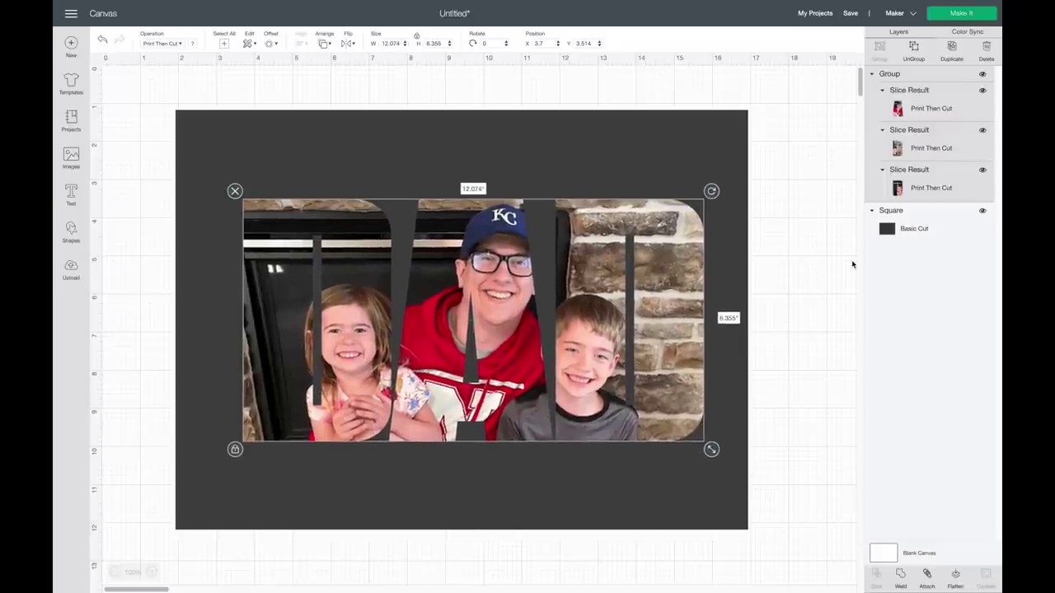
# Center the DAD photo group and the dark rectangle on each other, both horizontally and vertically
pyautogui.click(807, 260)
pyautogui.hotkey('ctrl', 'z')
pyautogui.click(787, 358)
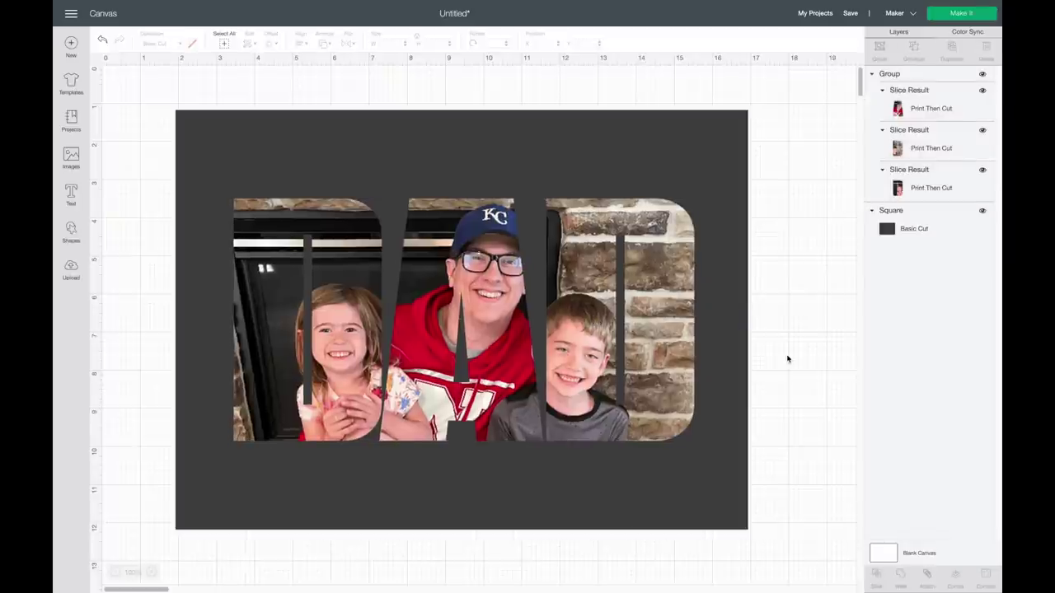
pyautogui.hotkey('ctrl', 'a')
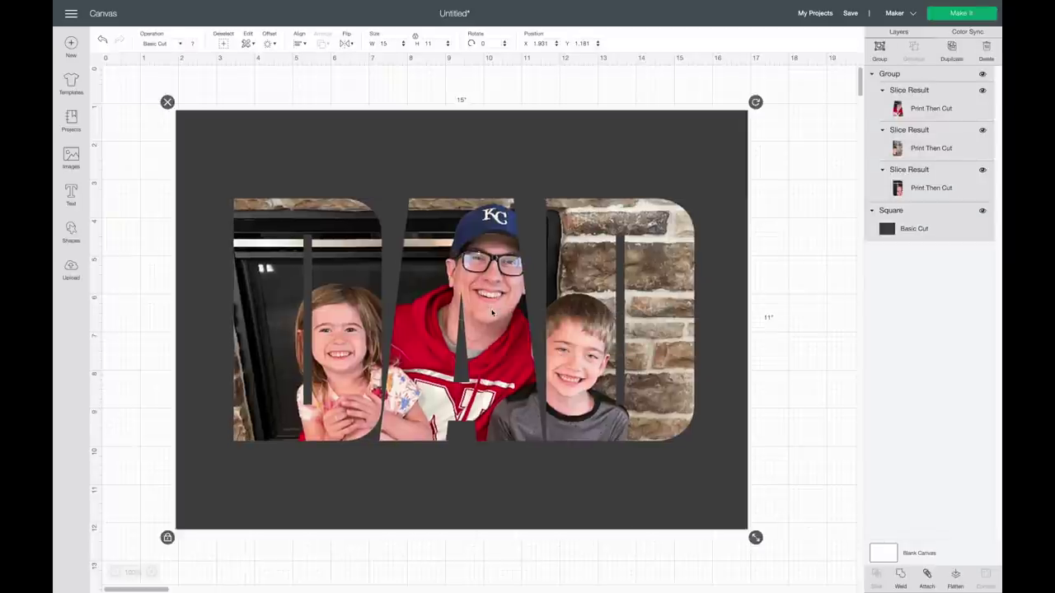
pyautogui.click(298, 43)
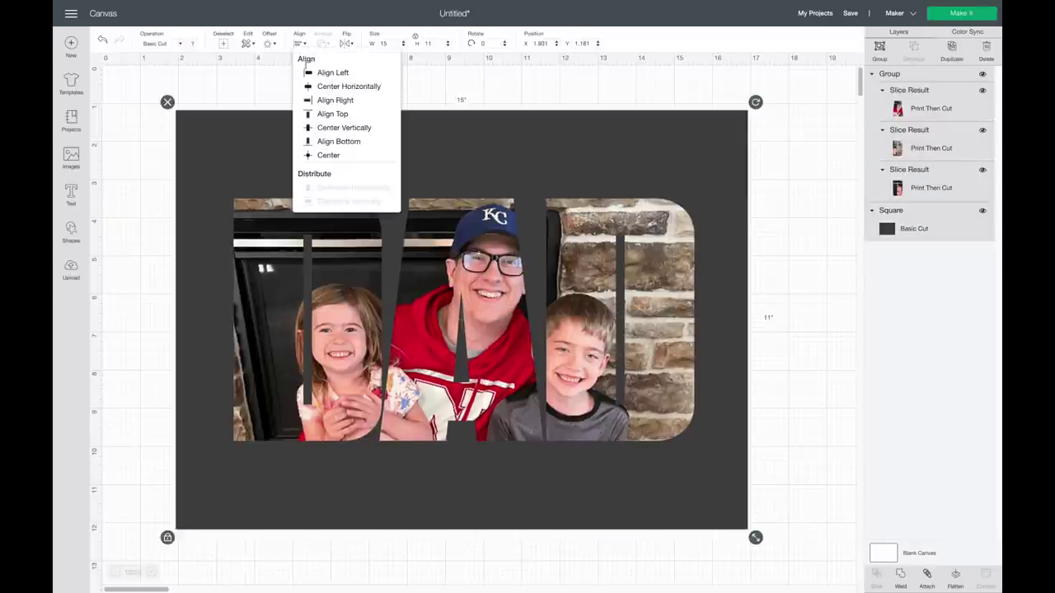
pyautogui.click(330, 154)
pyautogui.press('Escape')
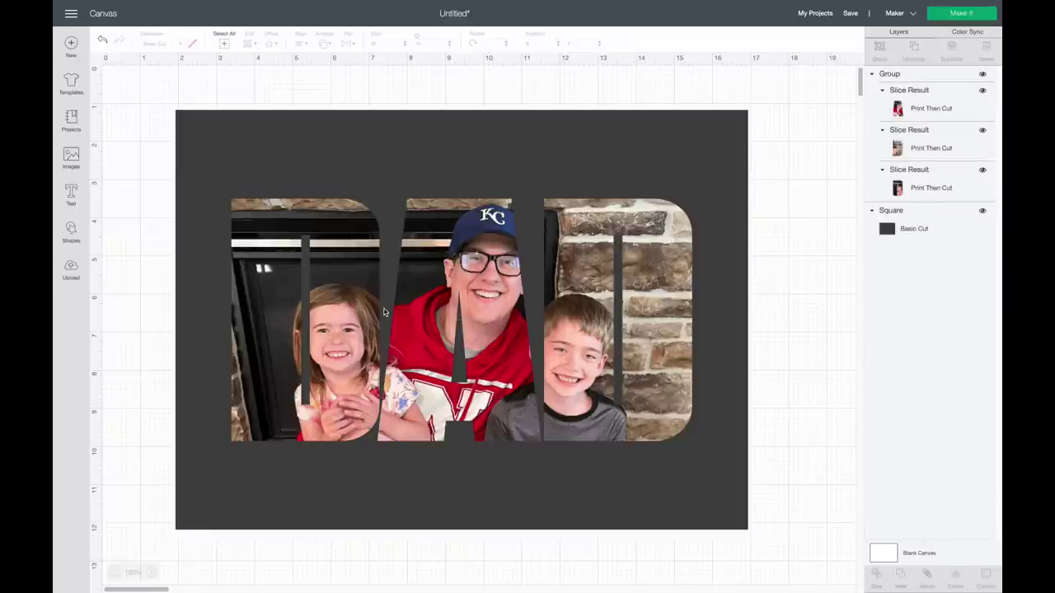
# Add a new text object and set its font to I Love Glitter
pyautogui.click(70, 194)
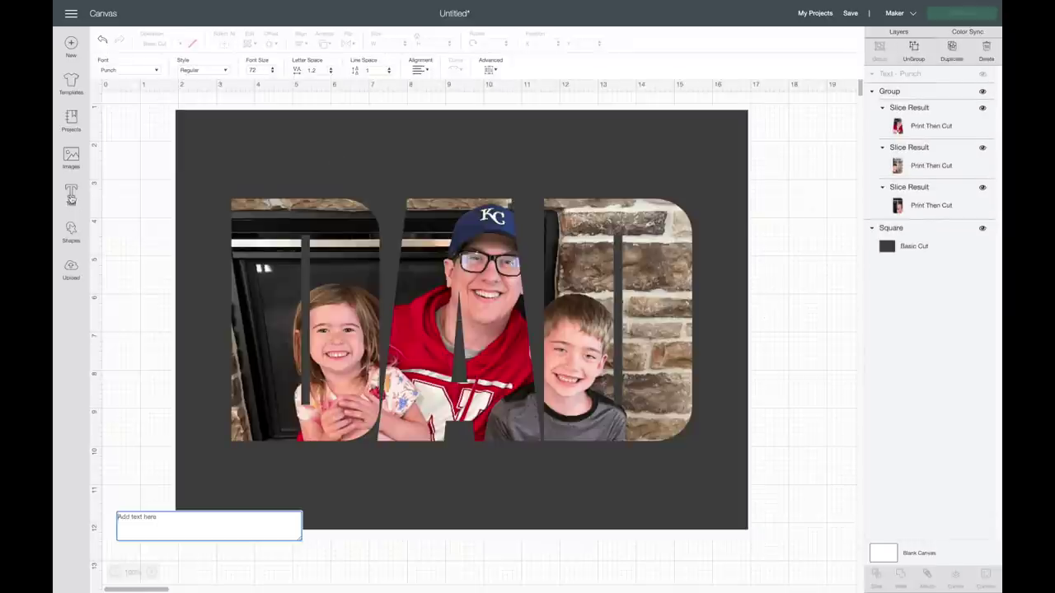
pyautogui.click(141, 71)
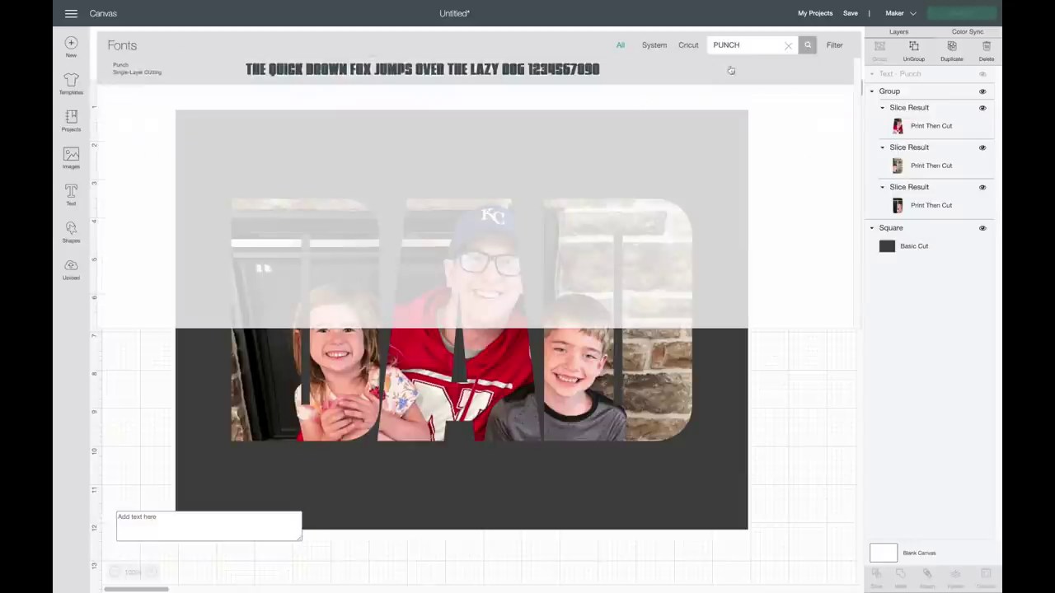
pyautogui.click(790, 45)
pyautogui.write('I LOVE')
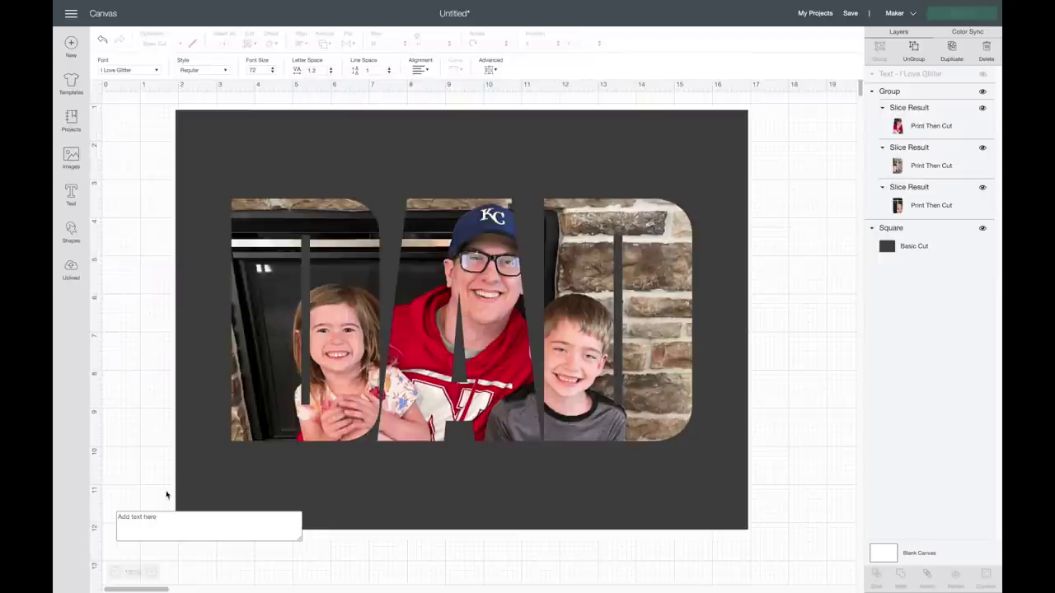
# Enter "I love you" as the new text, in lowercase after the initial I
pyautogui.click(145, 522)
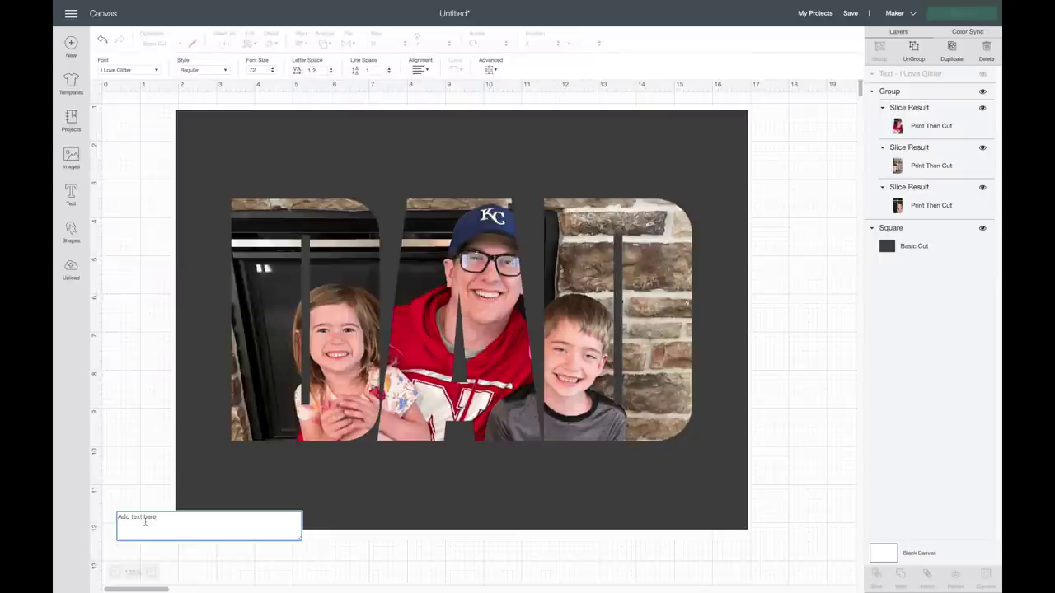
pyautogui.write('I LOVE')
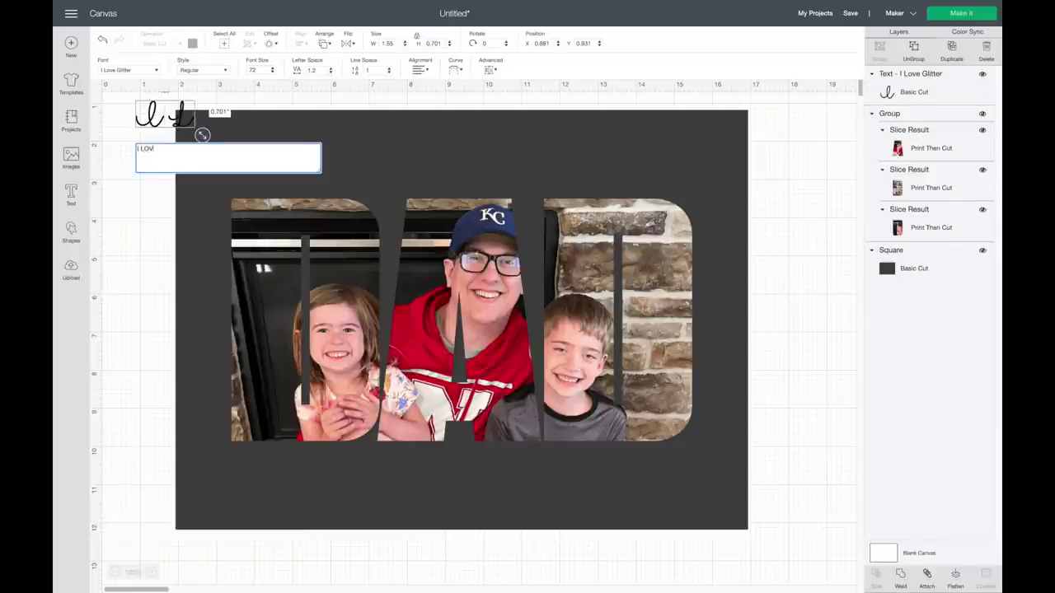
pyautogui.press('BackSpace')
pyautogui.press('BackSpace')
pyautogui.press('BackSpace')
pyautogui.press('BackSpace')
pyautogui.press('BackSpace')
pyautogui.press('BackSpace')
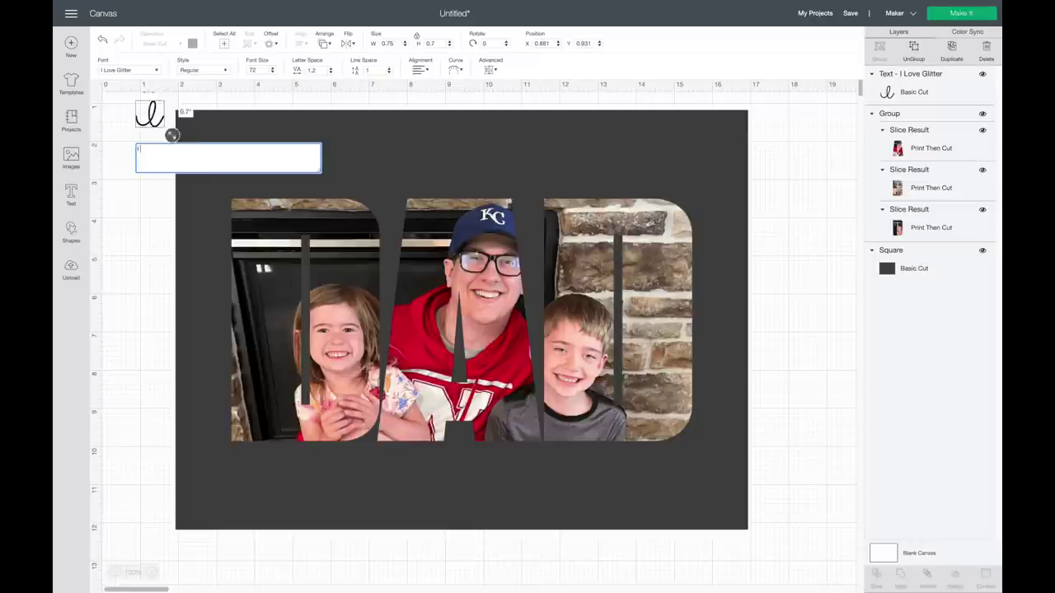
pyautogui.write('love you')
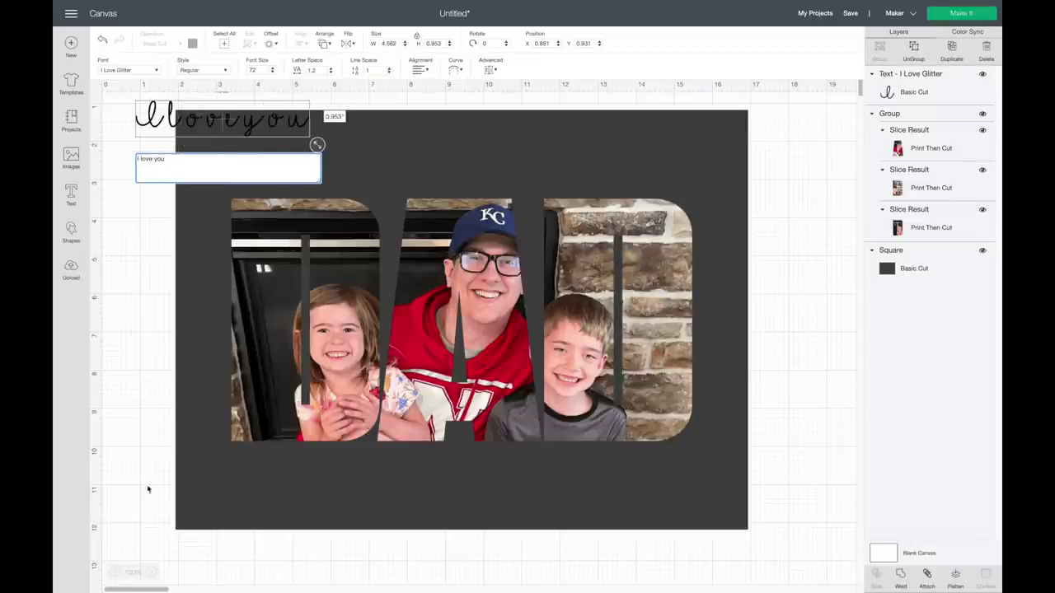
pyautogui.click(207, 543)
# Place the "I love you" text below the dark rectangle and enlarge it to about 16 inches wide
pyautogui.click(156, 122)
pyautogui.moveTo(156, 122); pyautogui.dragTo(190, 563)
pyautogui.scroll(-4, 329, 466)
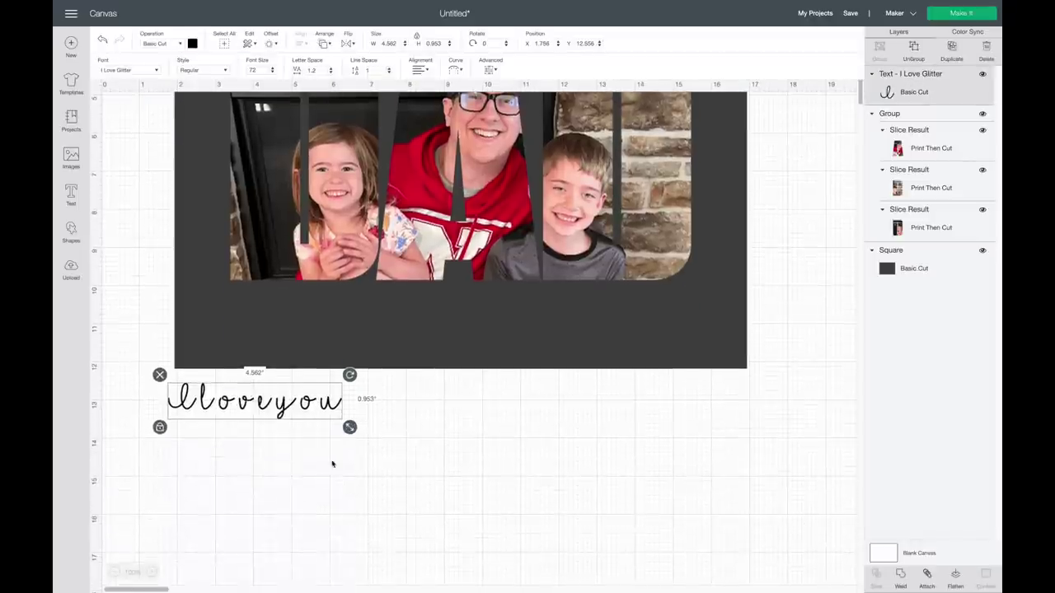
pyautogui.moveTo(349, 427); pyautogui.dragTo(785, 518)
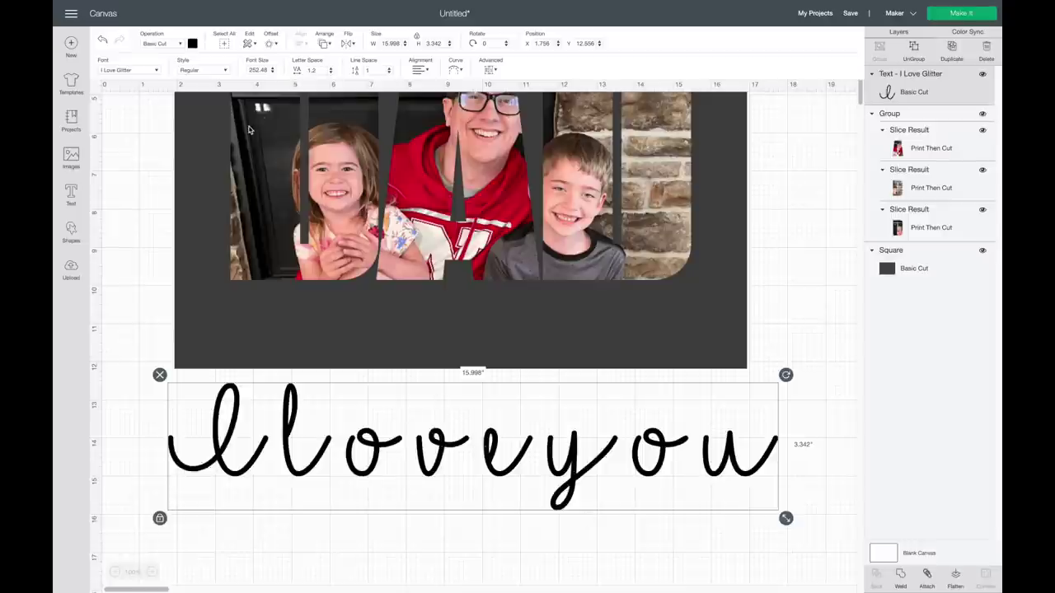
# Tighten the letter spacing of "I love you" to a total text width of about 14 inches
pyautogui.click(330, 73)
pyautogui.click(331, 72)
pyautogui.click(331, 73)
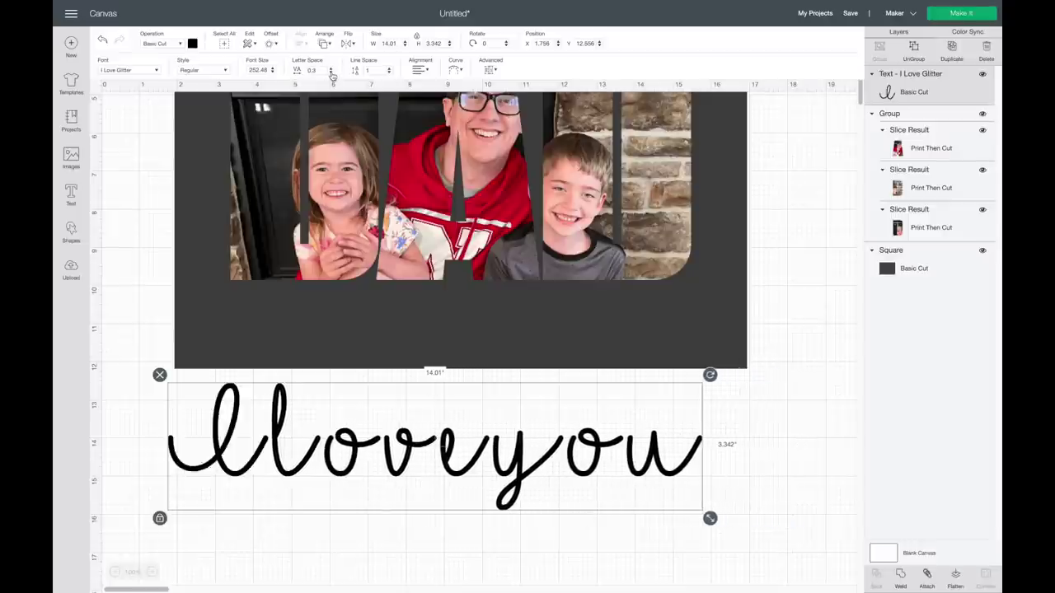
# Ungroup "I love you" into separate letters and reposition them so each word's script connects, with gaps between the words
pyautogui.click(913, 59)
pyautogui.moveTo(297, 474); pyautogui.dragTo(309, 472)
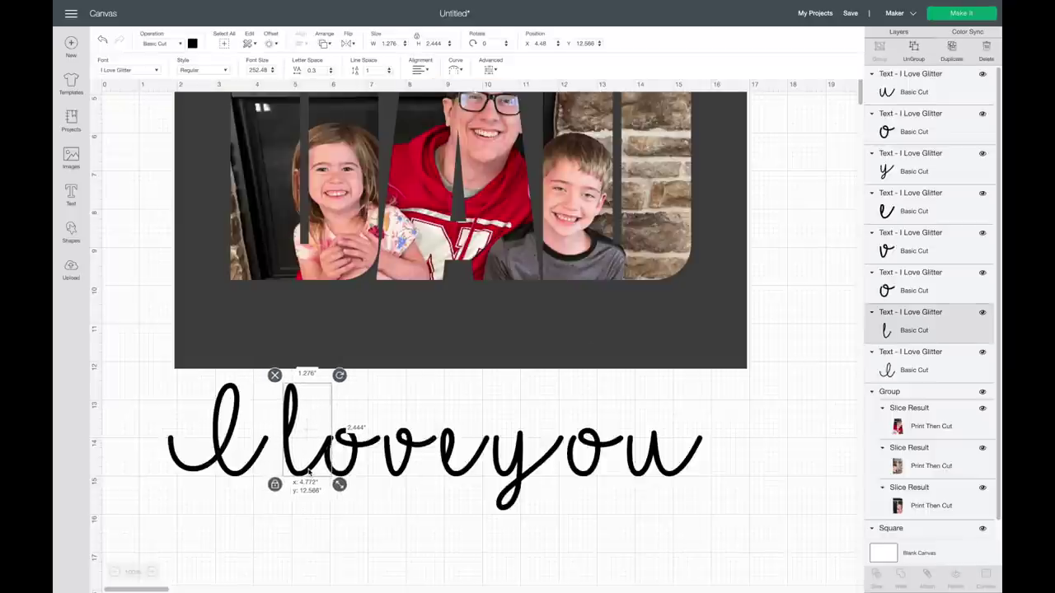
pyautogui.click(395, 476)
pyautogui.moveTo(395, 466); pyautogui.dragTo(440, 464)
pyautogui.moveTo(517, 459); pyautogui.dragTo(529, 458)
pyautogui.moveTo(664, 455); pyautogui.dragTo(655, 455)
pyautogui.click(656, 514)
pyautogui.moveTo(675, 516); pyautogui.dragTo(495, 437)
pyautogui.moveTo(579, 453); pyautogui.dragTo(562, 446)
pyautogui.moveTo(227, 448); pyautogui.dragTo(222, 446)
# Weld all the letters of "I love you" into one shape
pyautogui.click(359, 530)
pyautogui.moveTo(712, 512); pyautogui.dragTo(141, 399)
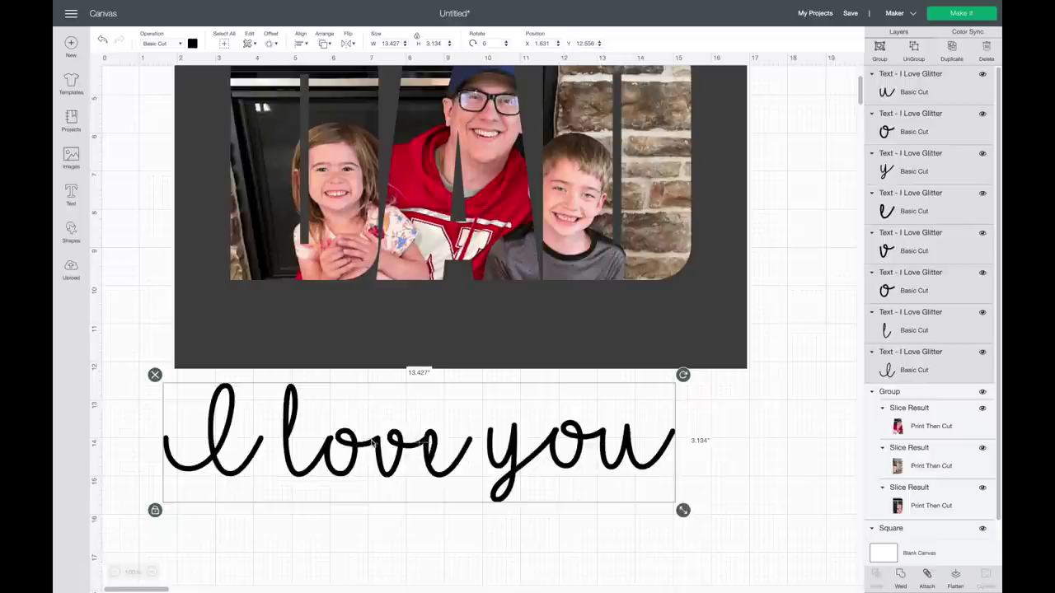
pyautogui.click(901, 576)
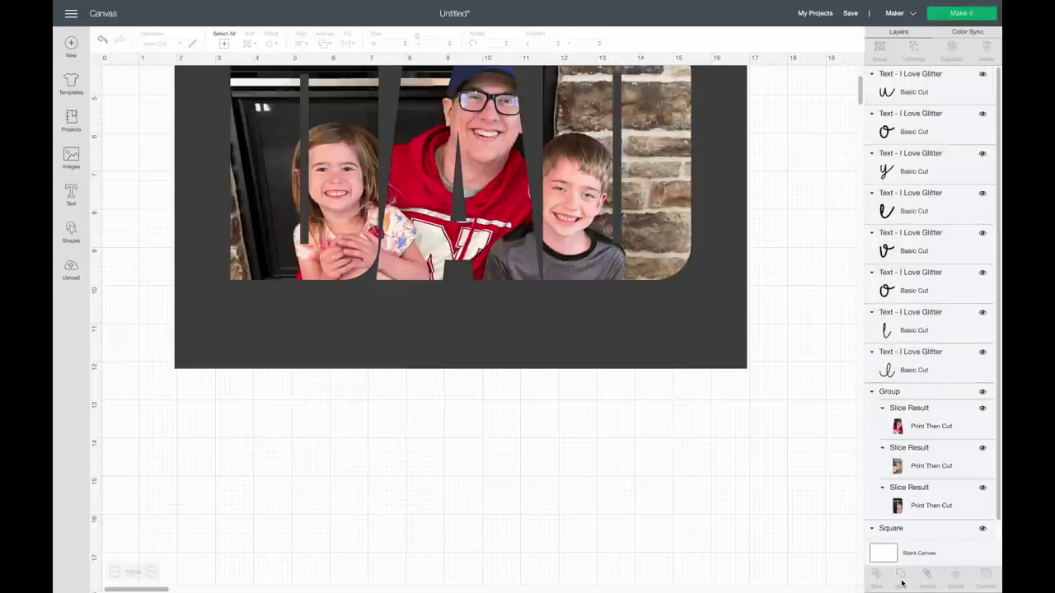
# Move the welded "I love you" above the first letters of DAD on the rectangle and shrink it to about 7.97 inches wide
pyautogui.scroll(2, 513, 547)
pyautogui.moveTo(514, 546); pyautogui.dragTo(503, 143)
pyautogui.moveTo(690, 233); pyautogui.dragTo(483, 188)
pyautogui.moveTo(425, 142); pyautogui.dragTo(445, 158)
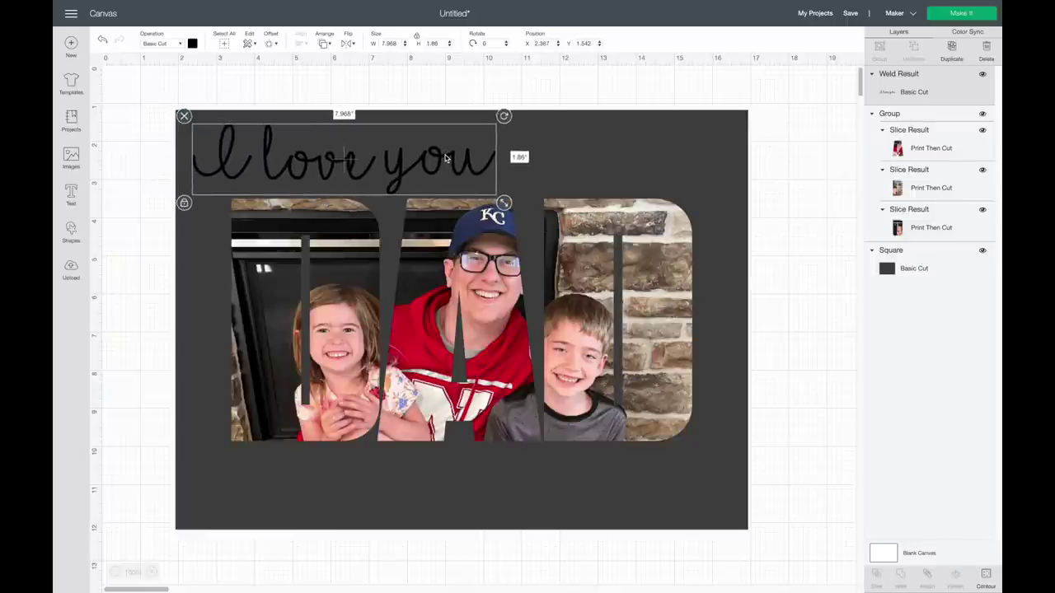
# Add a text object with the two children's first names joined by an underscore in the I Love Glitter font
pyautogui.click(70, 200)
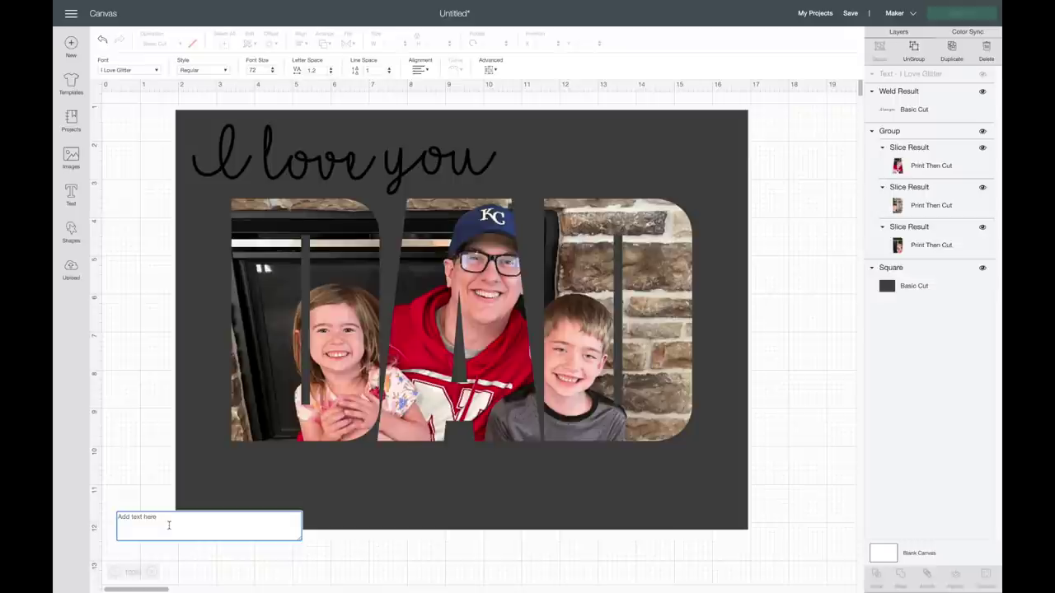
pyautogui.write('Josh')
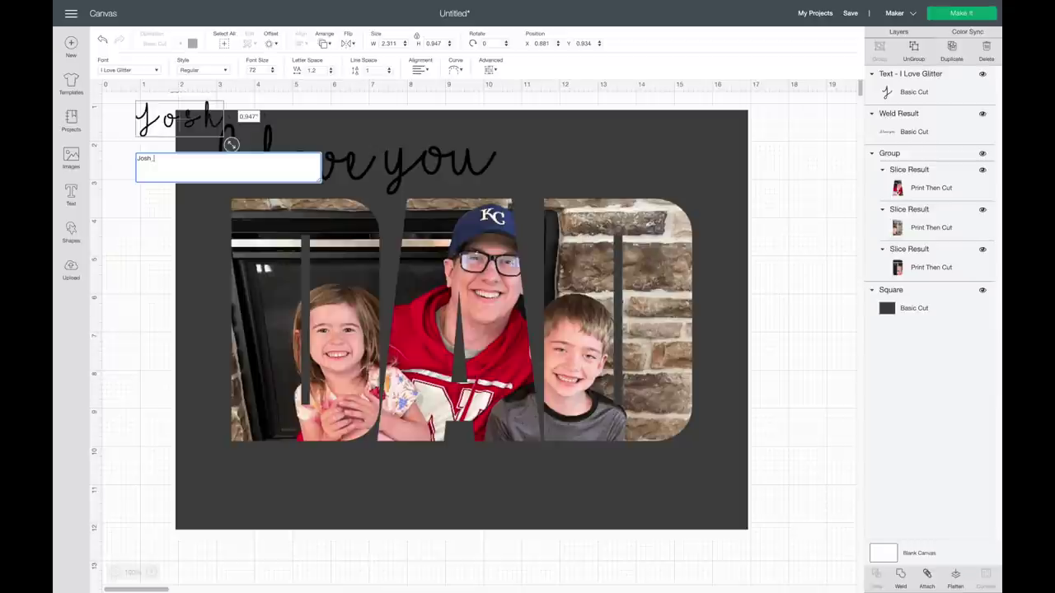
pyautogui.write('_')
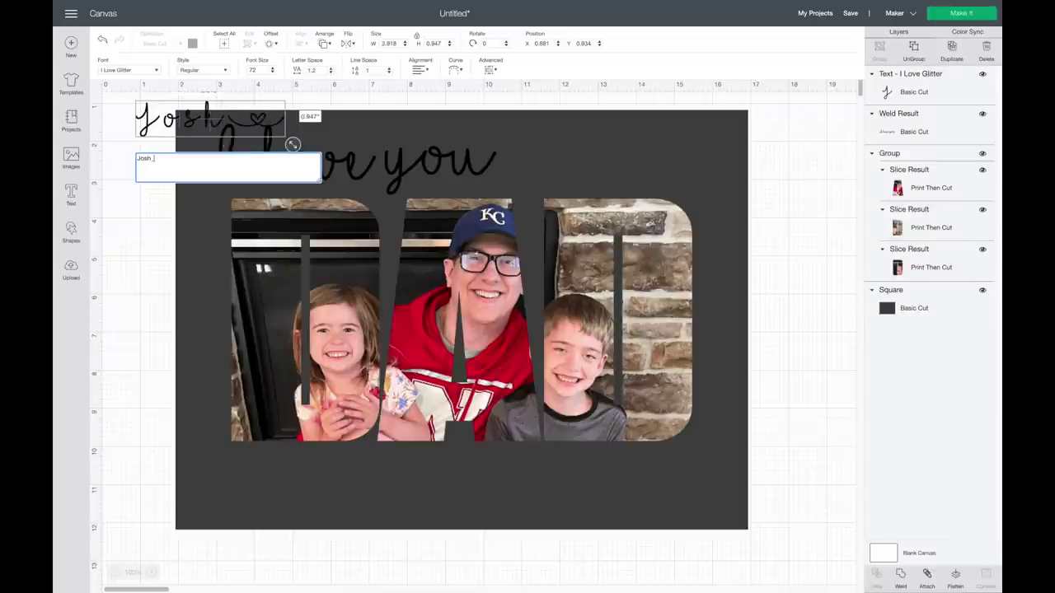
pyautogui.write('Quinn')
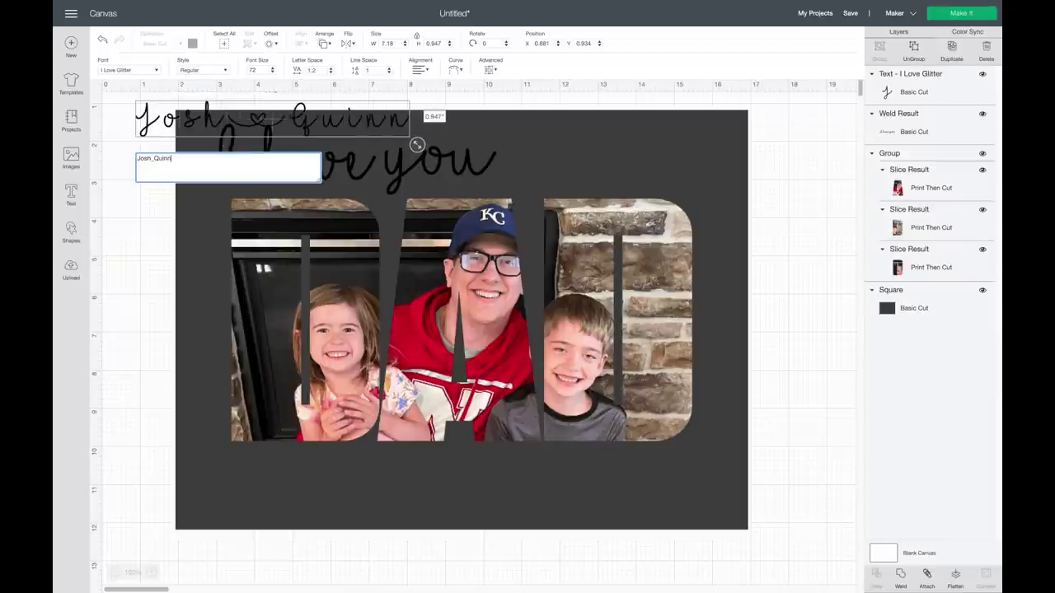
# Move the names text onto the empty canvas below the rectangle and enlarge it to about 10.76 inches wide
pyautogui.click(138, 271)
pyautogui.moveTo(212, 131); pyautogui.dragTo(328, 572)
pyautogui.scroll(-5, 355, 404)
pyautogui.moveTo(392, 375); pyautogui.dragTo(414, 469)
pyautogui.moveTo(555, 468)
pyautogui.mouseDown()
pyautogui.moveTo(634, 476)
pyautogui.moveTo(654, 547)
pyautogui.moveTo(553, 483)
pyautogui.mouseUp()
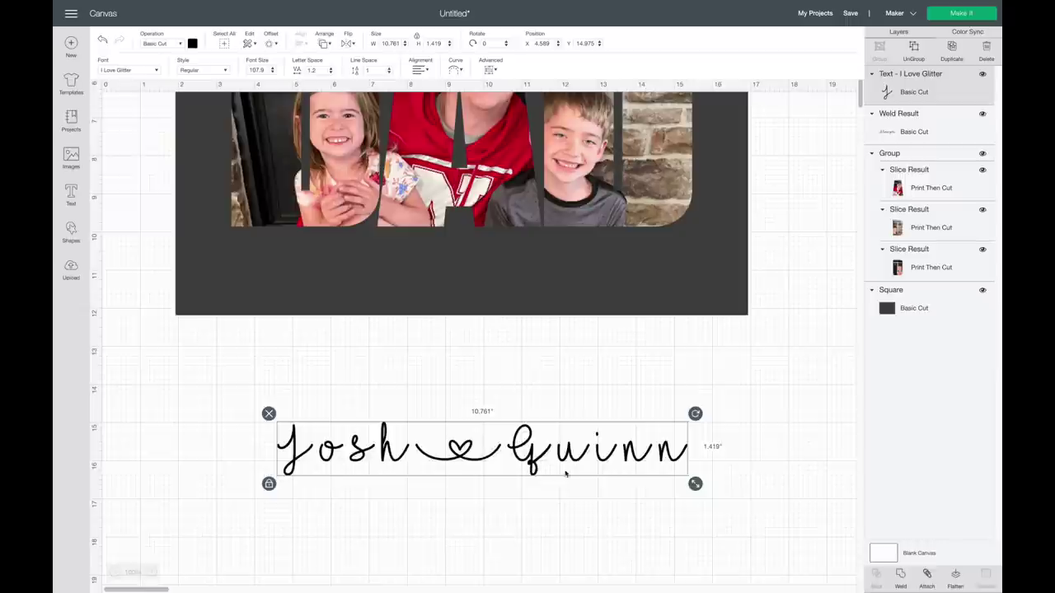
# Tighten the names text's letter spacing to -0.1 and enlarge it to about 12.6 inches wide
pyautogui.click(331, 73)
pyautogui.click(331, 73)
pyautogui.click(330, 72)
pyautogui.click(330, 72)
pyautogui.click(331, 72)
pyautogui.click(330, 73)
pyautogui.click(331, 72)
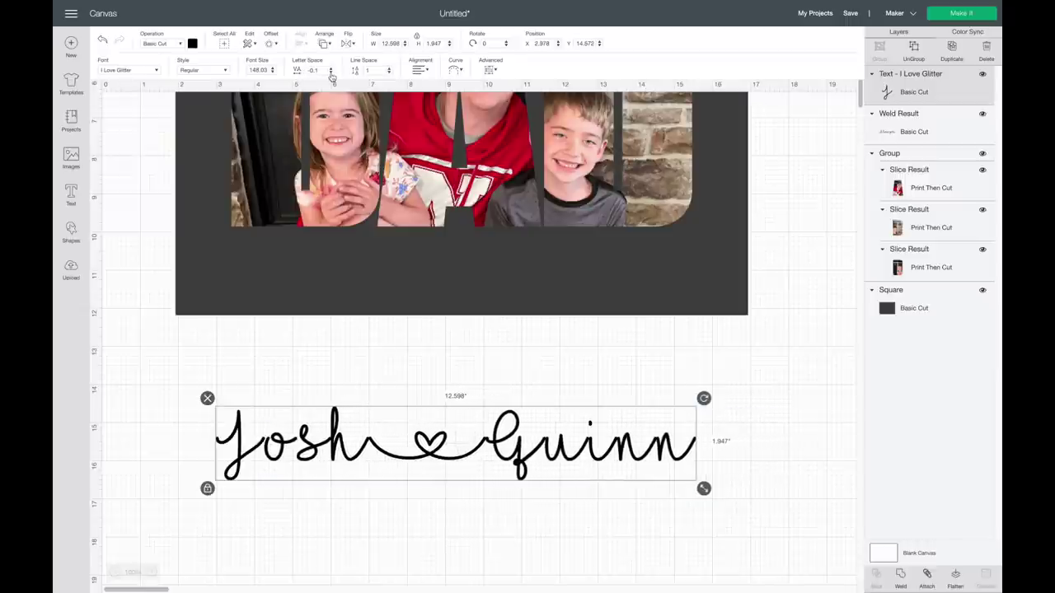
# Ungroup the names text and shift the first name's letters closer so they connect to each other and the heart flourish
pyautogui.click(913, 52)
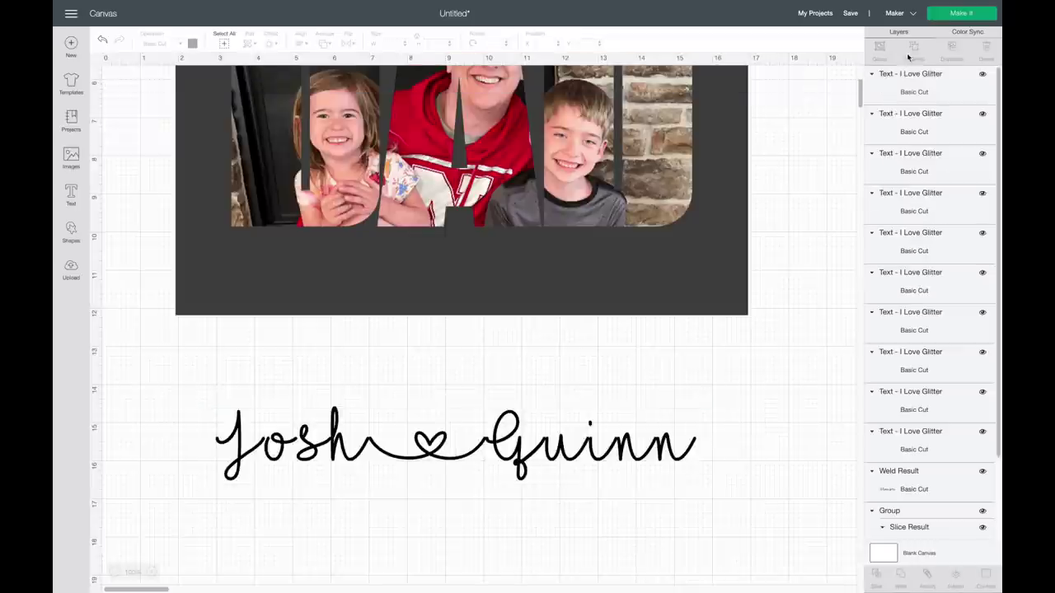
pyautogui.click(240, 455)
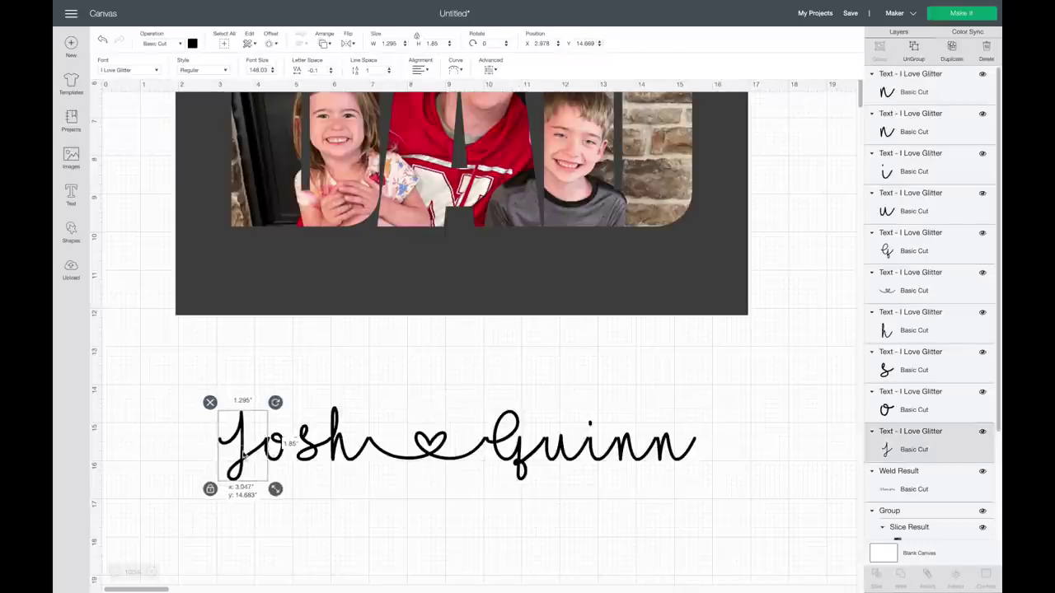
pyautogui.click(338, 505)
pyautogui.moveTo(279, 498); pyautogui.dragTo(260, 452)
pyautogui.click(302, 488)
pyautogui.moveTo(302, 488); pyautogui.dragTo(257, 453)
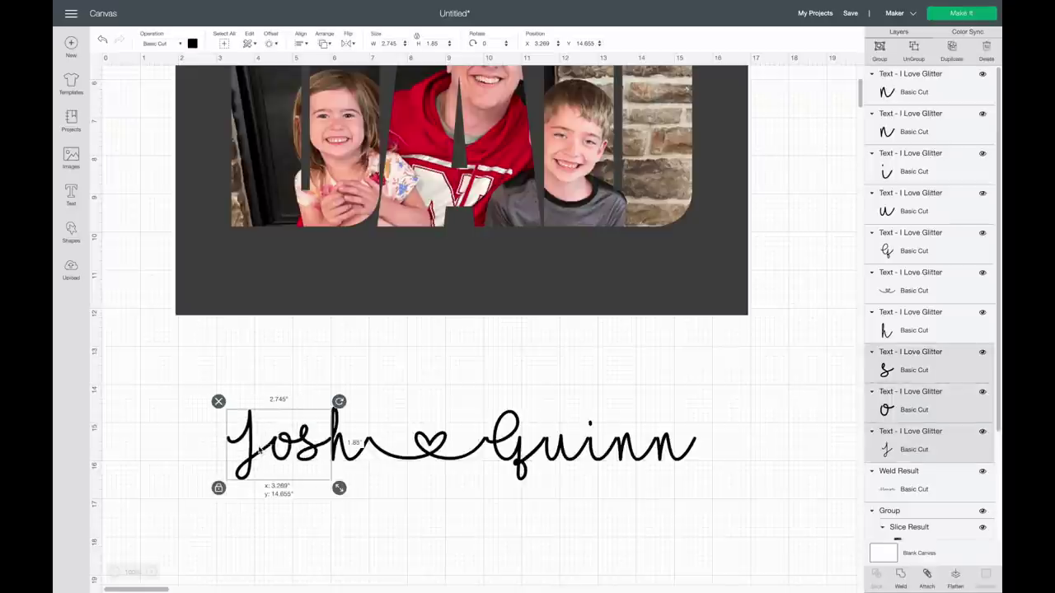
pyautogui.click(386, 511)
pyautogui.moveTo(386, 511); pyautogui.dragTo(260, 451)
pyautogui.rightClick(261, 452)
pyautogui.click(262, 513)
pyautogui.moveTo(343, 498); pyautogui.dragTo(253, 436)
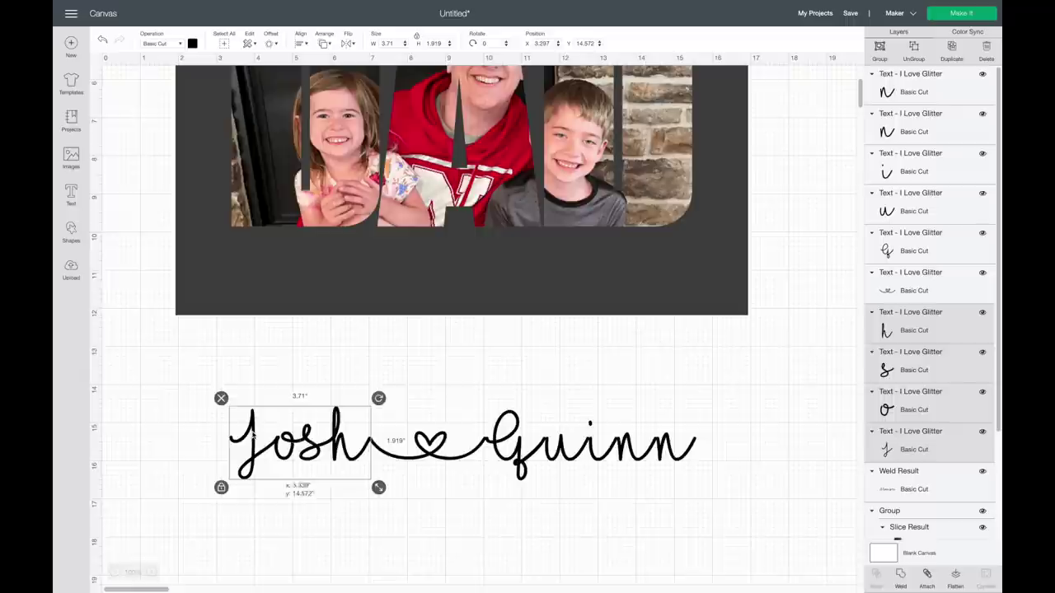
# Shift the second name's letters toward the heart flourish so each script letter connects to the one before it
pyautogui.click(501, 480)
pyautogui.click(521, 472)
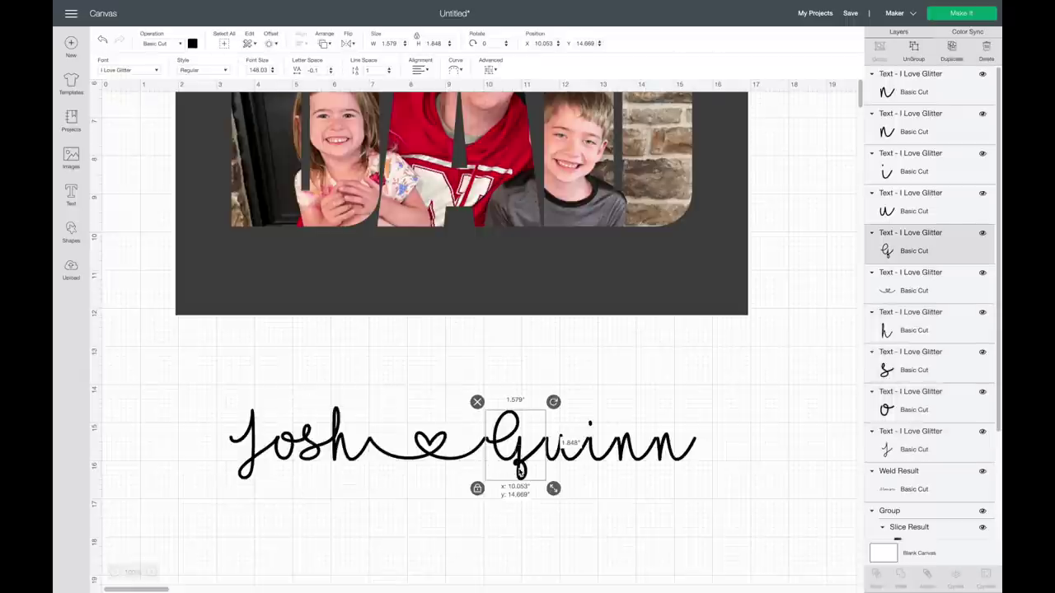
pyautogui.click(633, 516)
pyautogui.moveTo(704, 483); pyautogui.dragTo(672, 449)
pyautogui.click(687, 499)
pyautogui.moveTo(688, 499); pyautogui.dragTo(627, 449)
pyautogui.click(702, 457)
pyautogui.moveTo(701, 456); pyautogui.dragTo(597, 427)
pyautogui.click(662, 483)
pyautogui.moveTo(661, 483); pyautogui.dragTo(548, 415)
# Weld all the name letters and heart into one shape, and fit it at reduced size beneath the last letters of DAD
pyautogui.click(712, 490)
pyautogui.moveTo(711, 490); pyautogui.dragTo(195, 404)
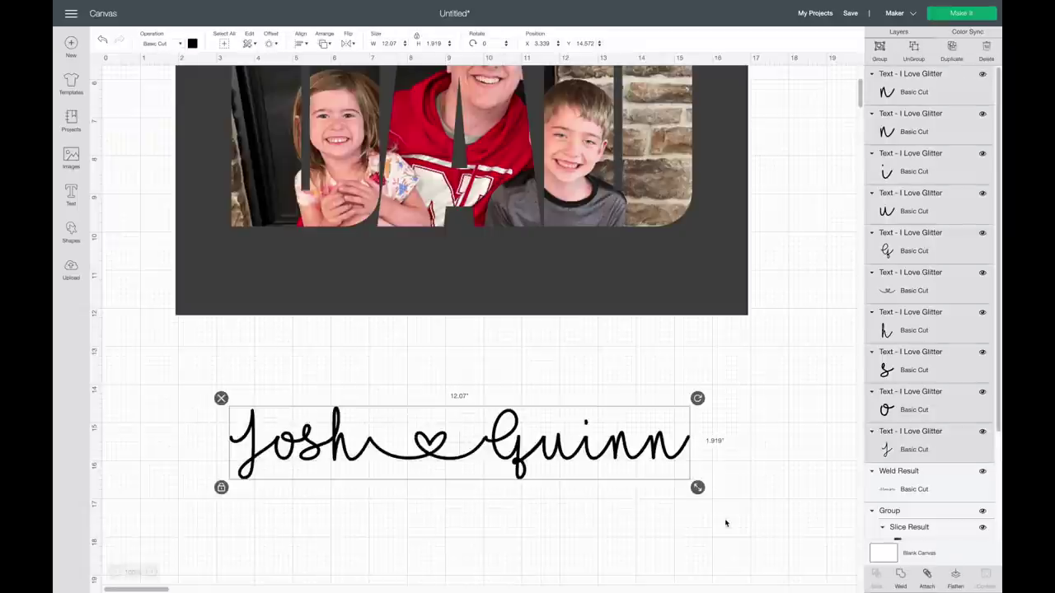
pyautogui.click(901, 575)
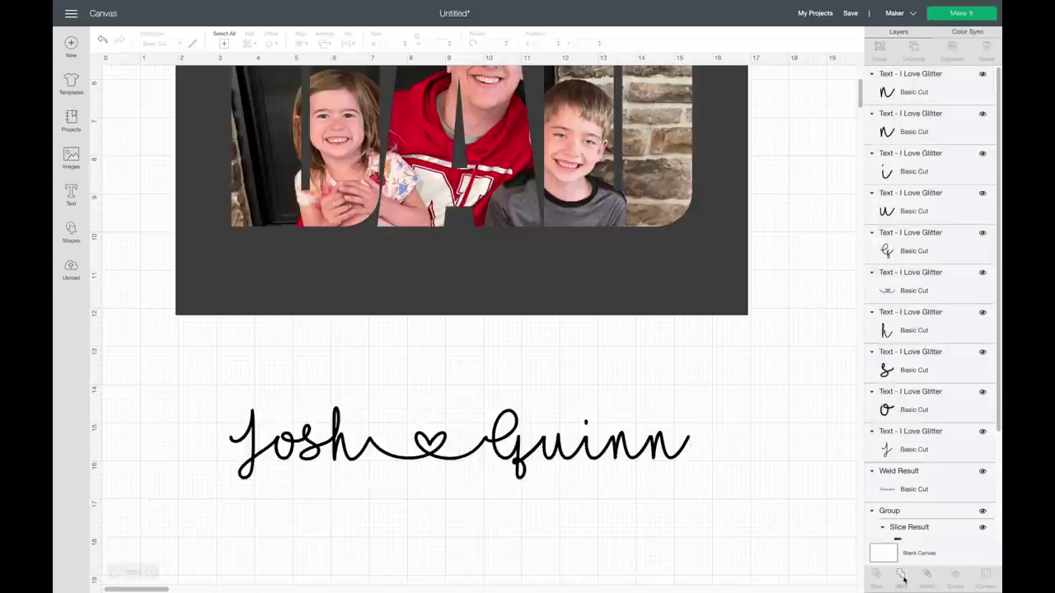
pyautogui.moveTo(591, 437); pyautogui.dragTo(633, 325)
pyautogui.moveTo(740, 375); pyautogui.dragTo(631, 356)
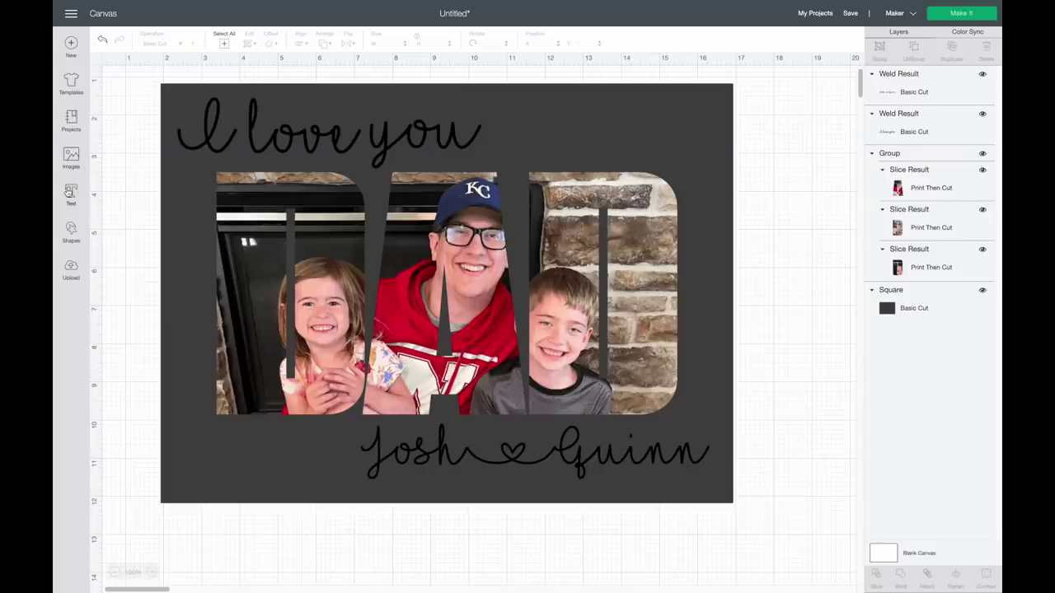
# Add the text "2021" and place it under the end of the second name near the rectangle's lower corner
pyautogui.click(69, 191)
pyautogui.write('2021')
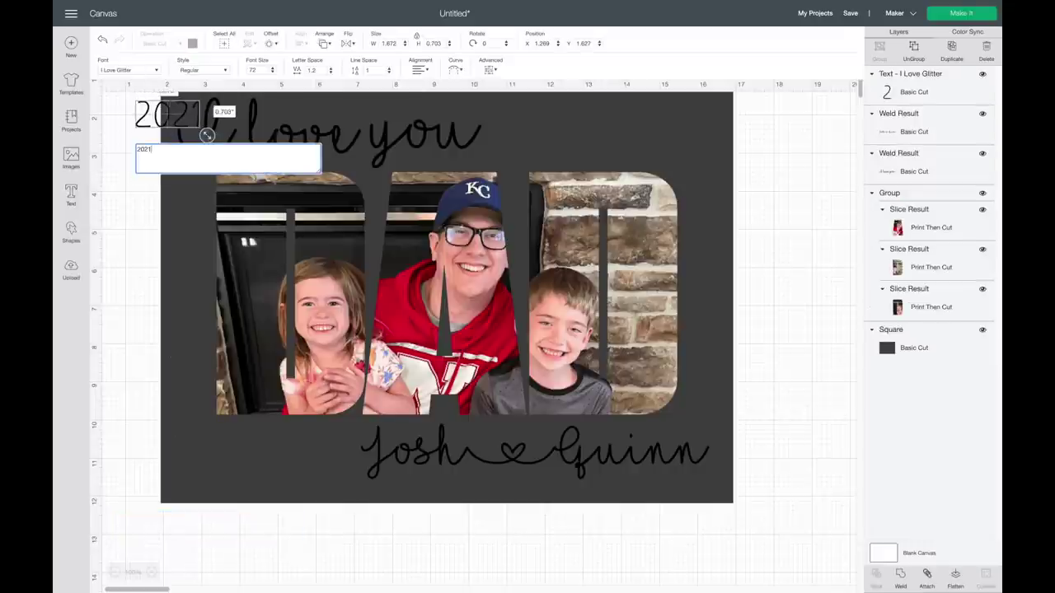
pyautogui.click(125, 226)
pyautogui.moveTo(165, 120); pyautogui.dragTo(725, 506)
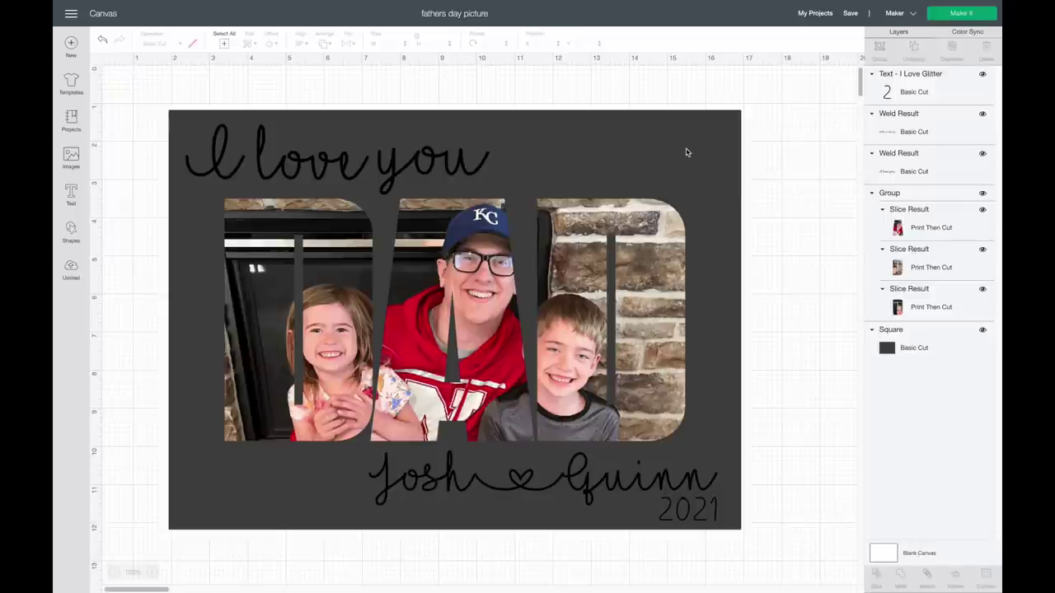
# Delete the dark 15 by 11 inch background rectangle and save the project
pyautogui.click(686, 152)
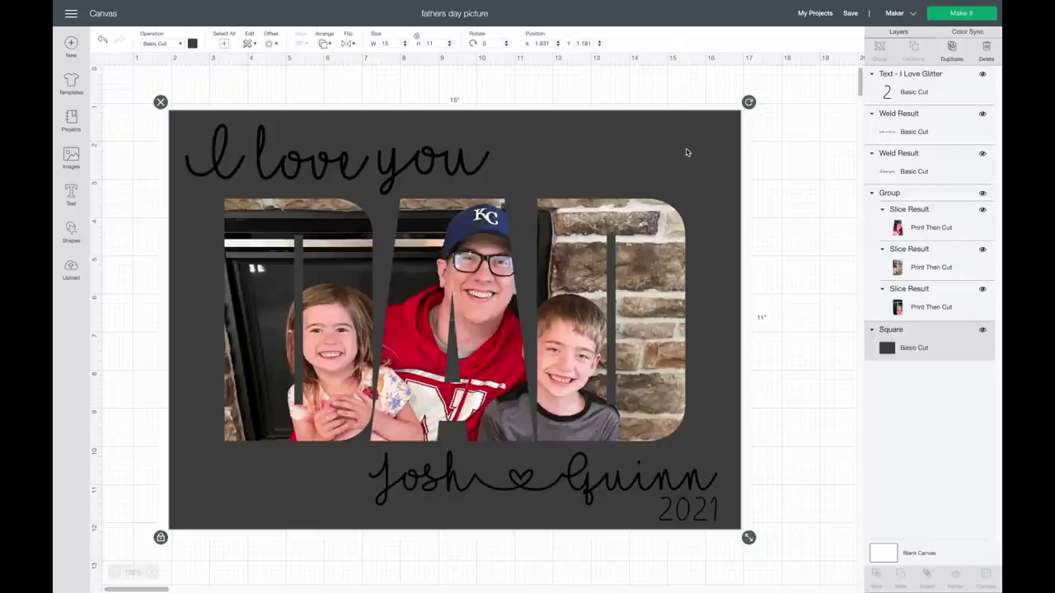
pyautogui.press('Delete')
pyautogui.hotkey('ctrl', 's')
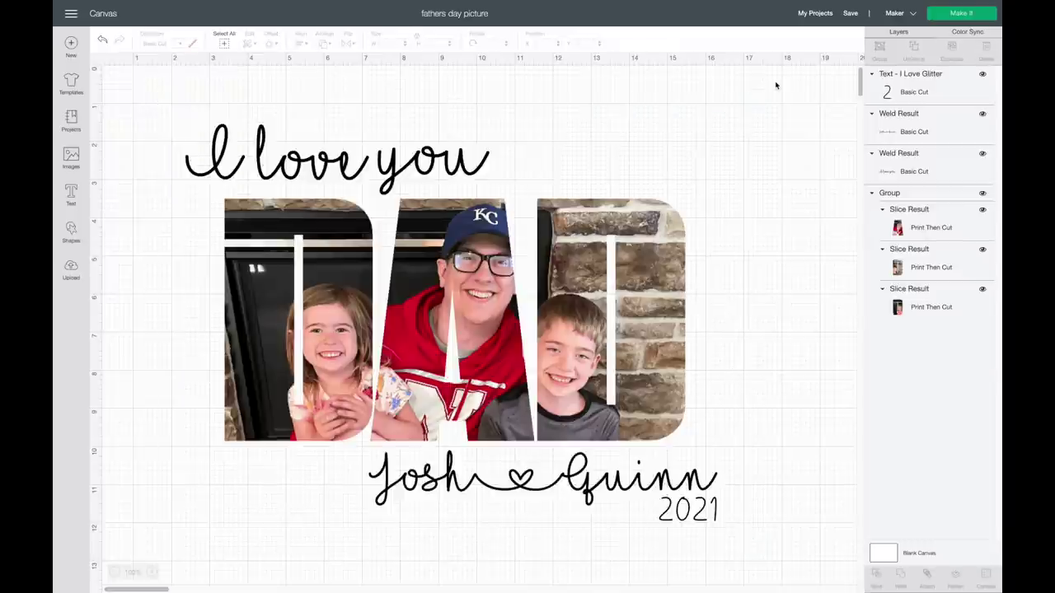
# Start making the project, review the Print Then Cut and Basic Cut mats, and continue to the printing stage
pyautogui.click(958, 13)
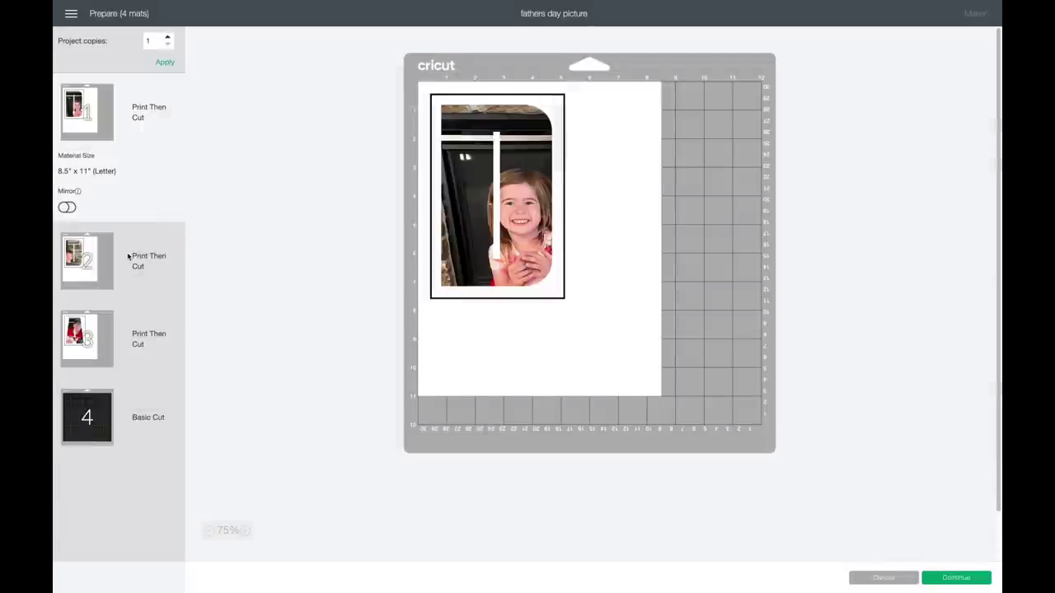
pyautogui.click(128, 257)
pyautogui.click(103, 339)
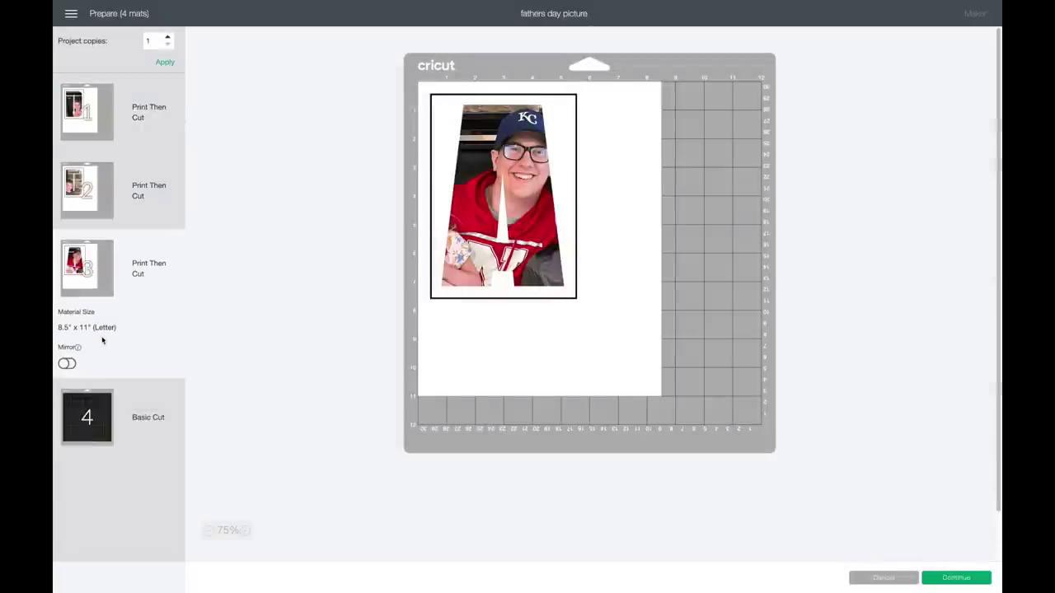
pyautogui.click(103, 414)
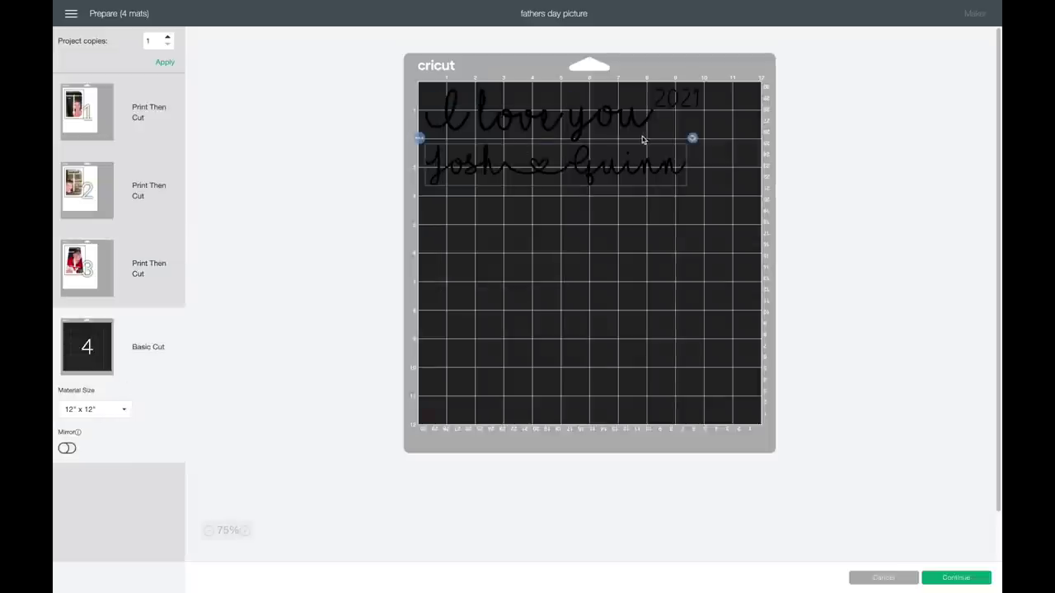
pyautogui.click(102, 111)
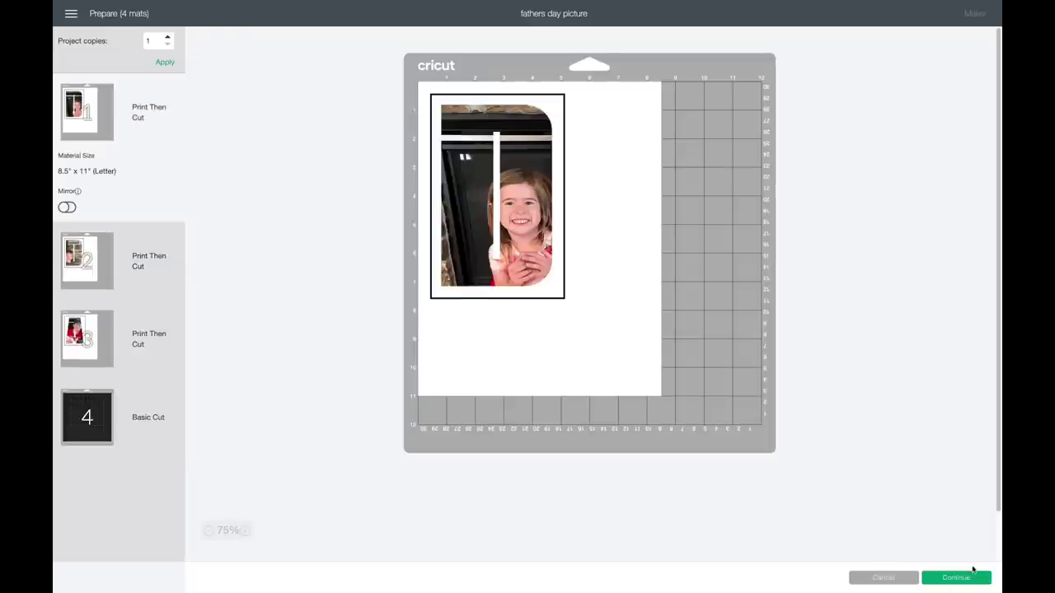
pyautogui.click(957, 577)
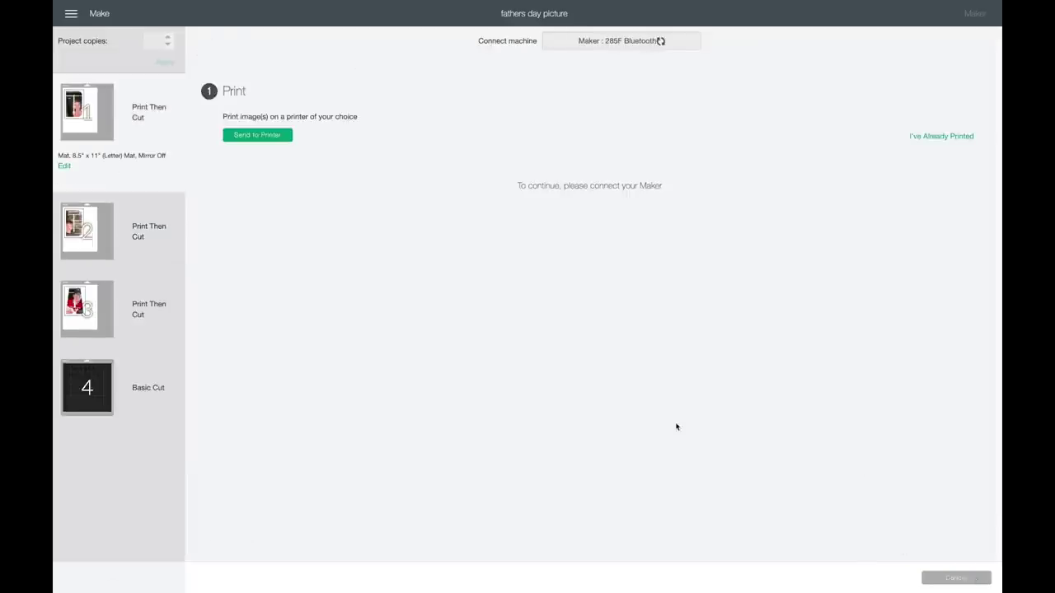
# Print the first mat through the system print dialog with the quality set to Best
pyautogui.click(265, 136)
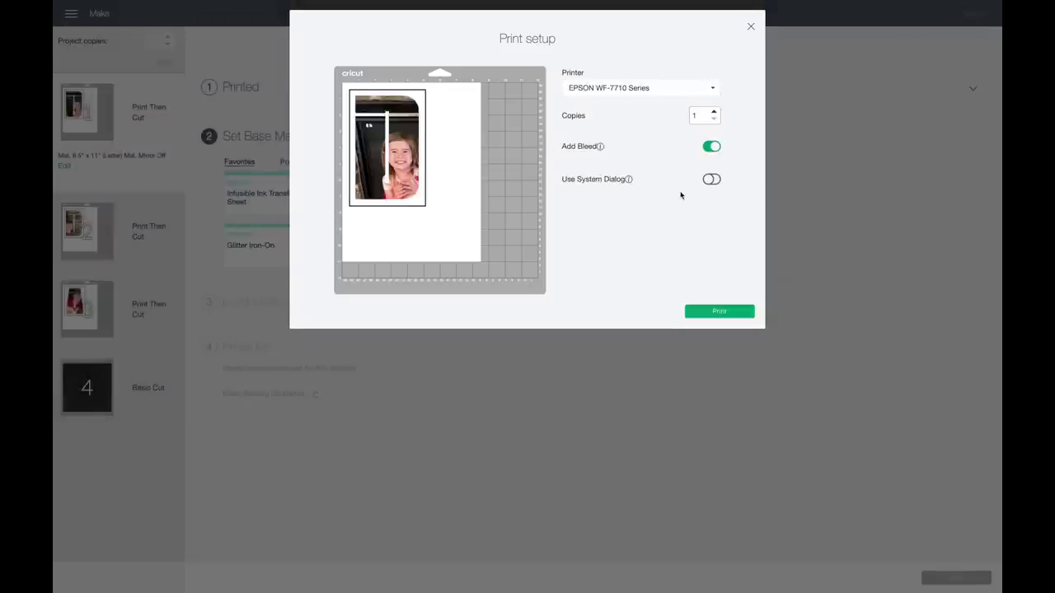
pyautogui.click(713, 179)
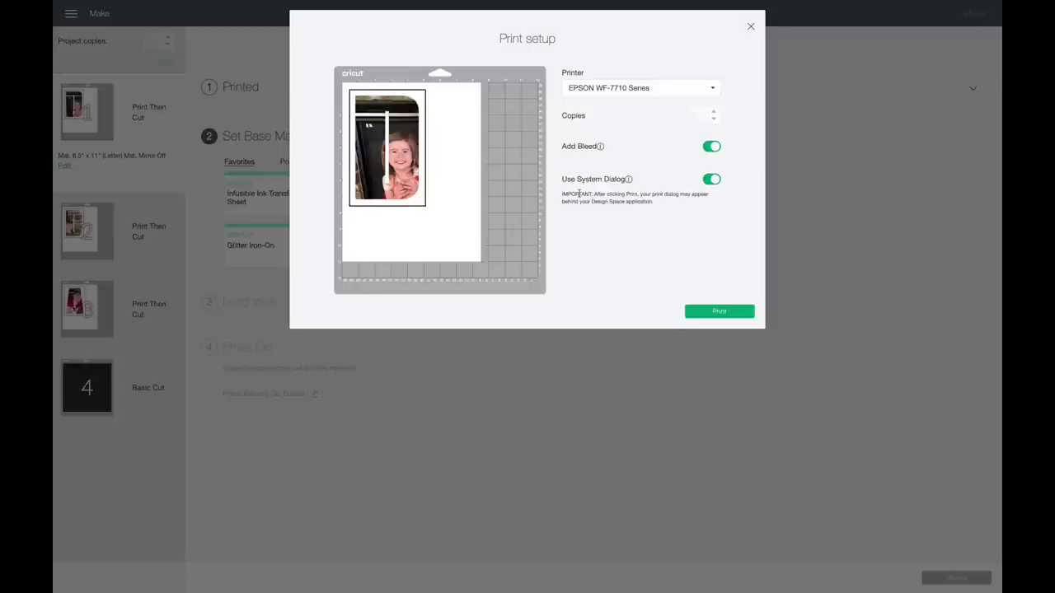
pyautogui.click(728, 313)
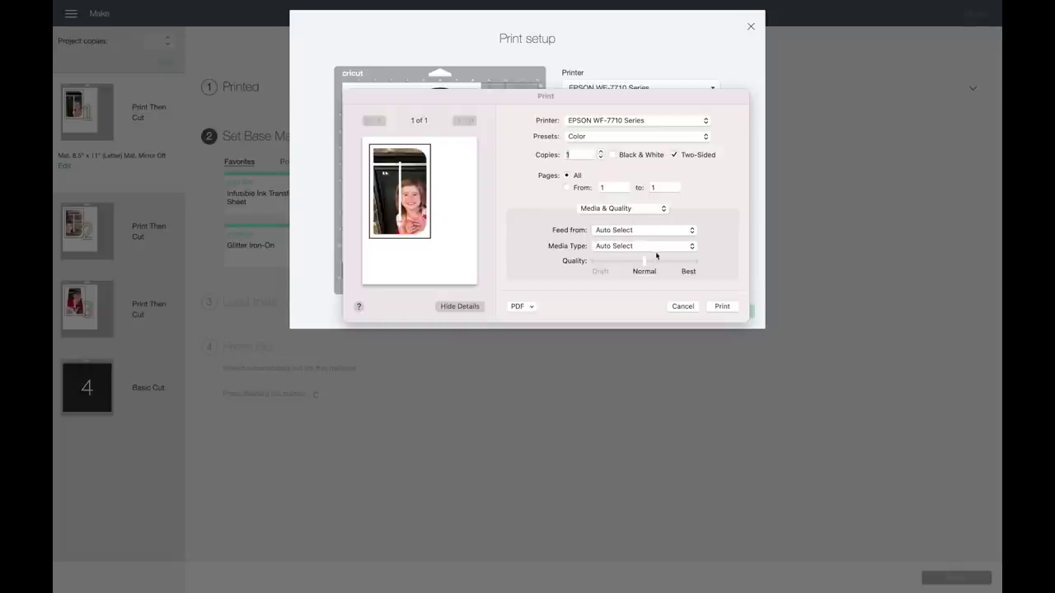
pyautogui.click(695, 263)
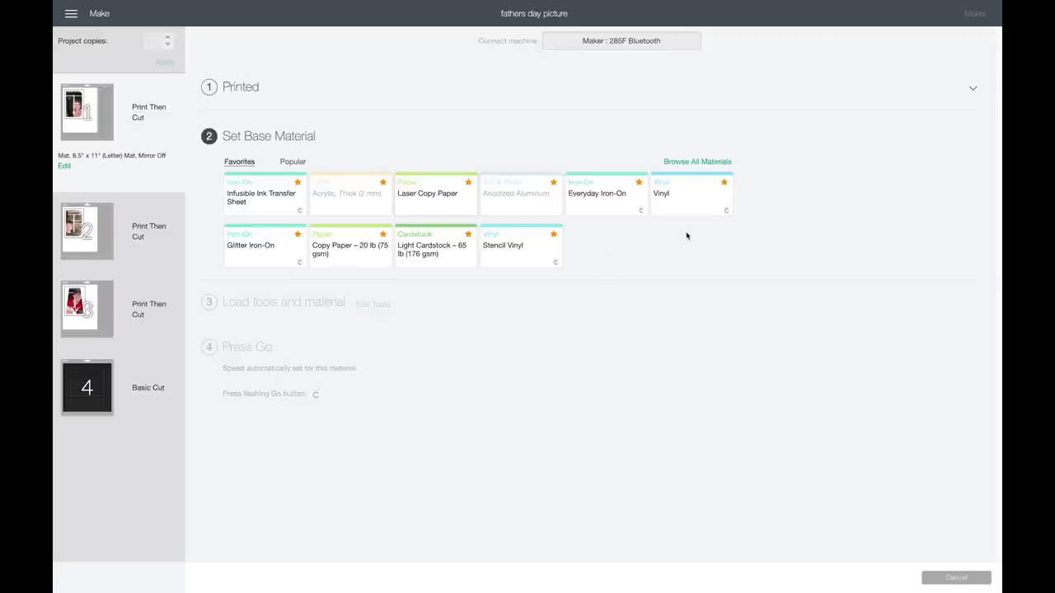
# Search all materials for "printable" and set the base material to Printable Vinyl
pyautogui.click(704, 164)
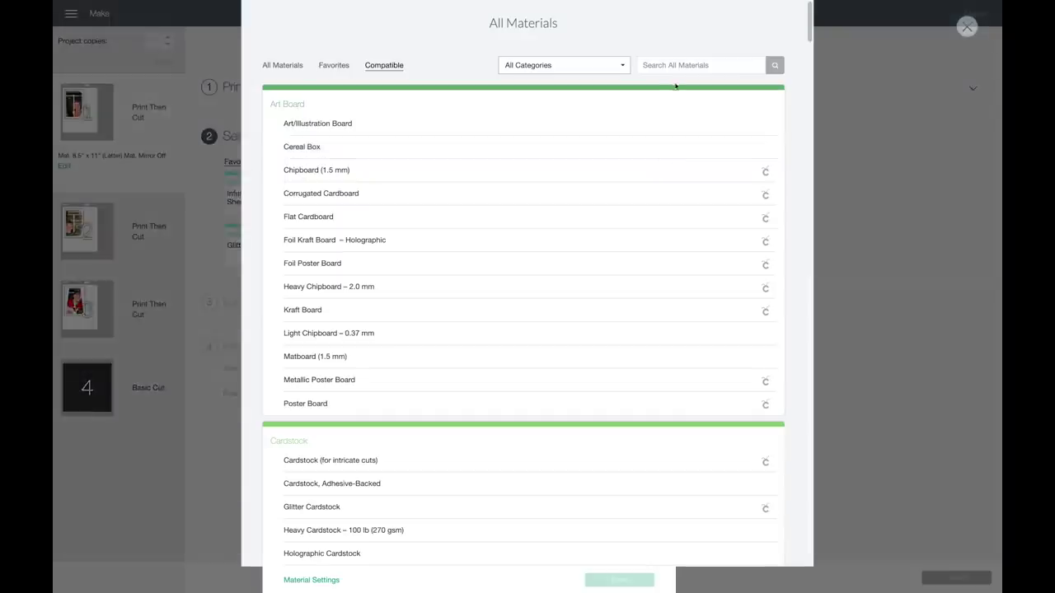
pyautogui.click(674, 66)
pyautogui.write('pri')
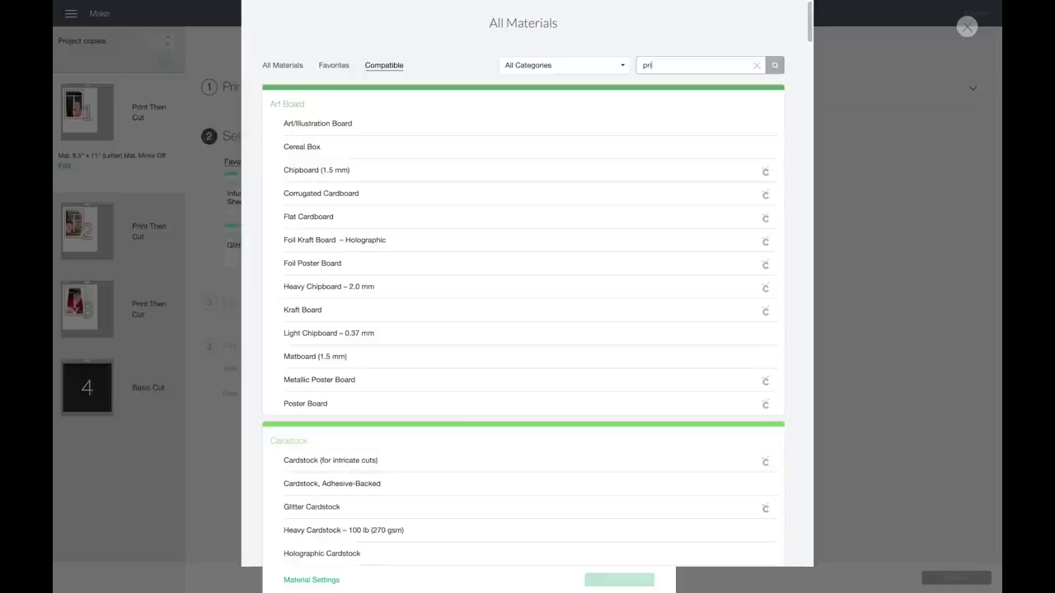
pyautogui.write('ntable')
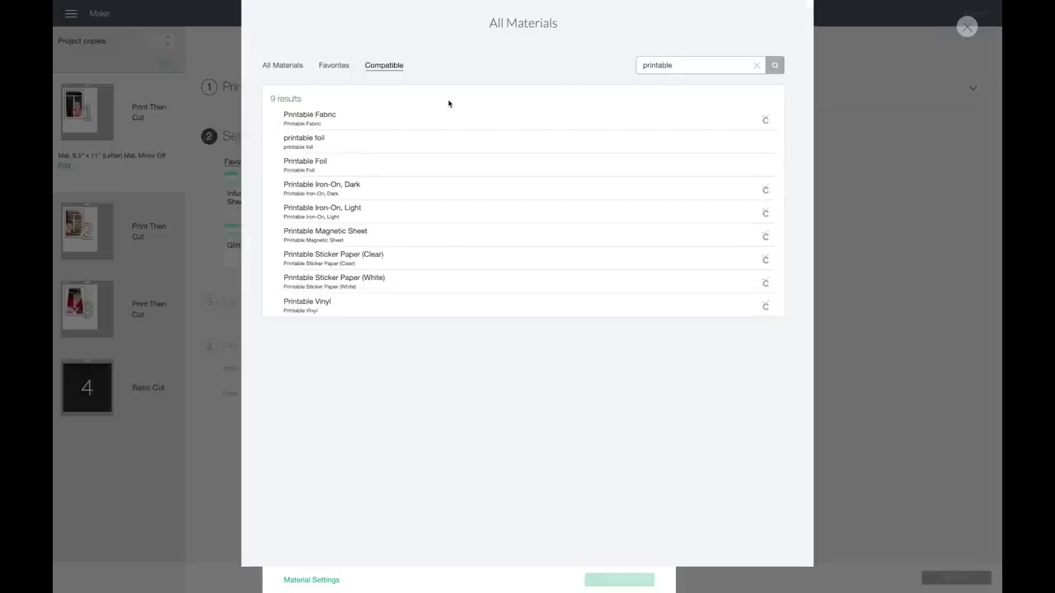
pyautogui.click(339, 299)
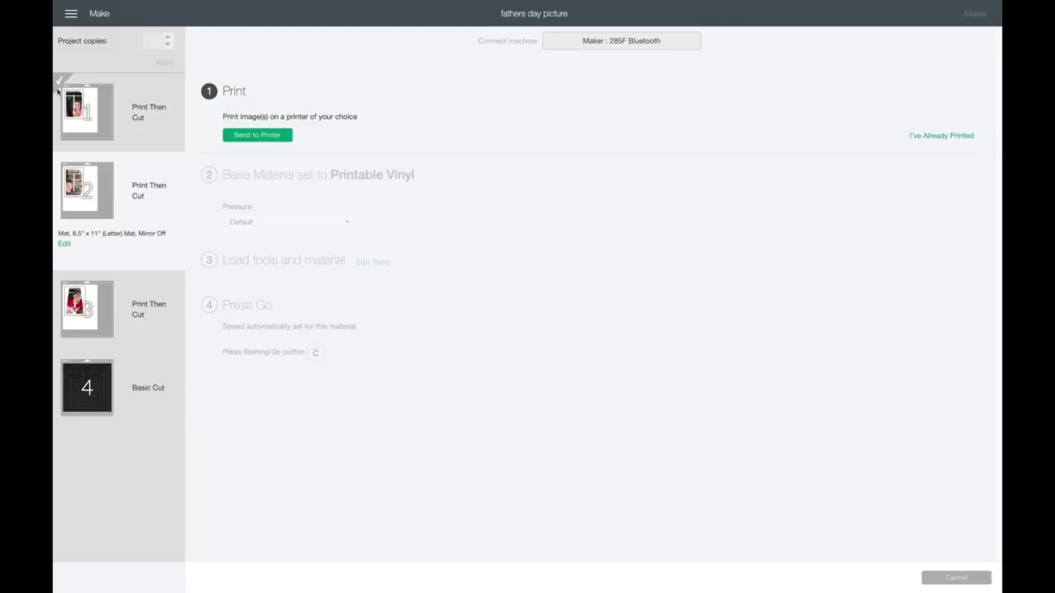
# Send the second Print Then Cut mat to the printer at Best quality
pyautogui.moveTo(108, 102)
pyautogui.click(267, 137)
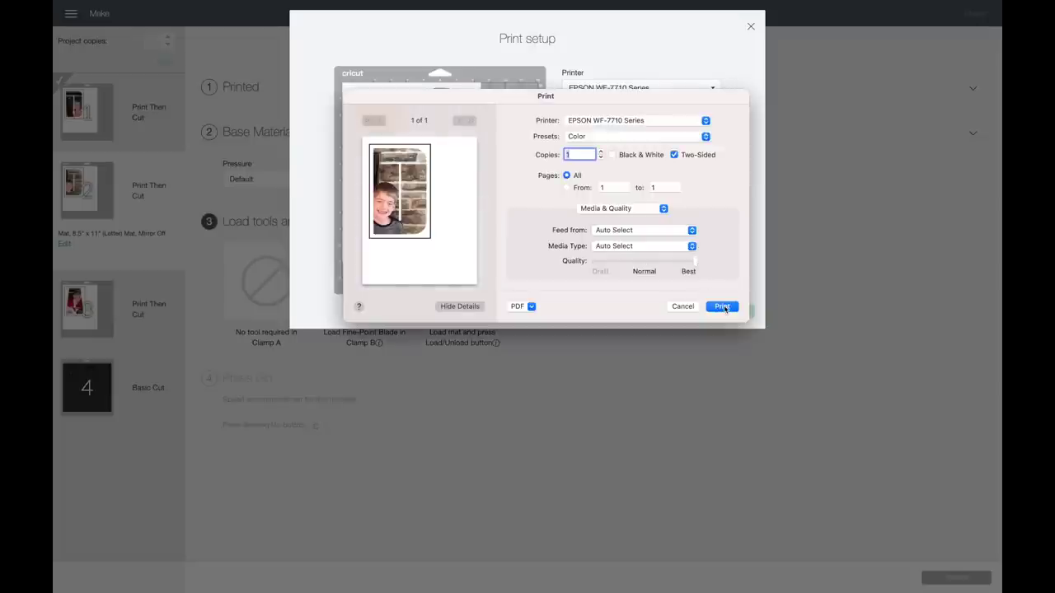
pyautogui.click(722, 306)
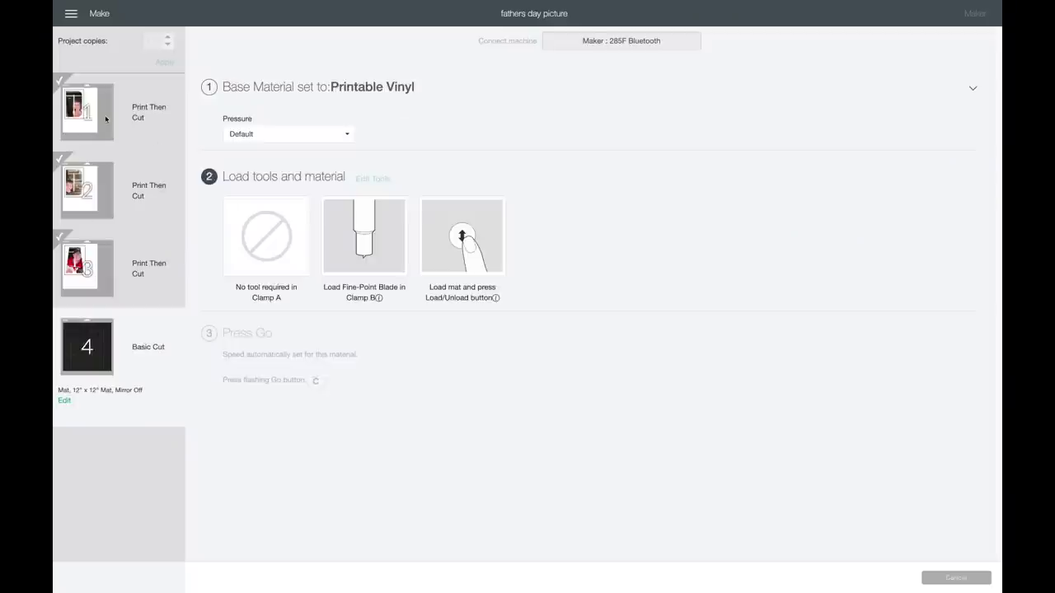
pyautogui.moveTo(114, 109)
pyautogui.moveTo(108, 354)
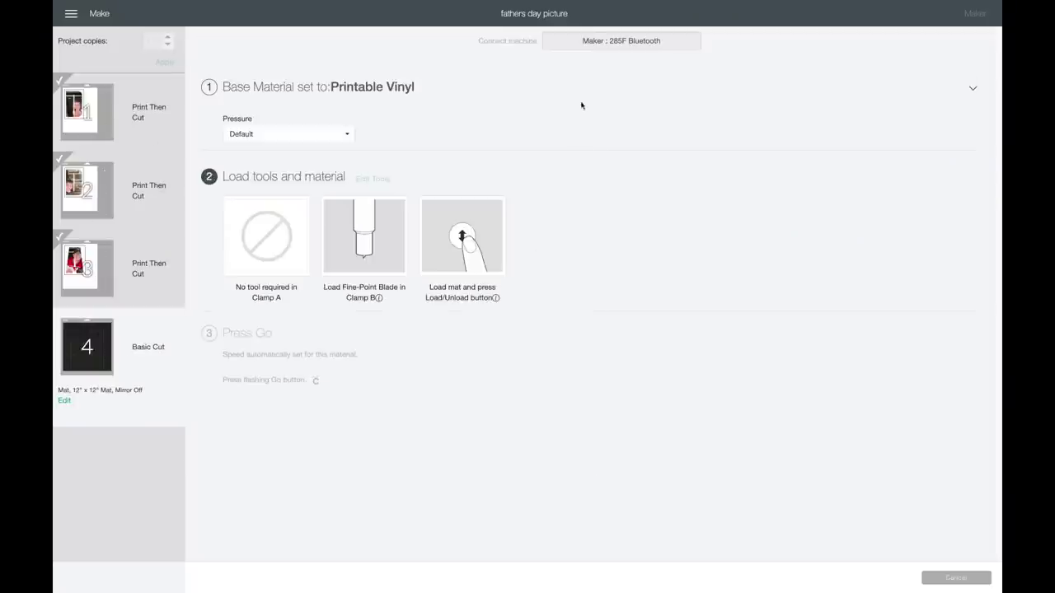